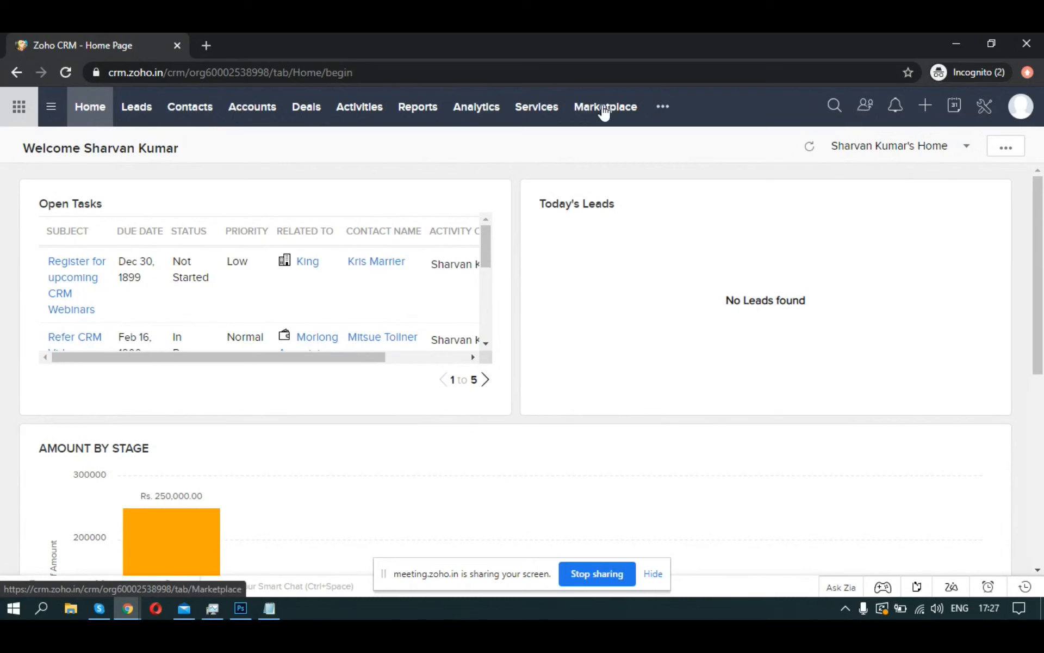
- Look through the additional modules list, and open the Modules and Fields settings in Setup
click(663, 108)
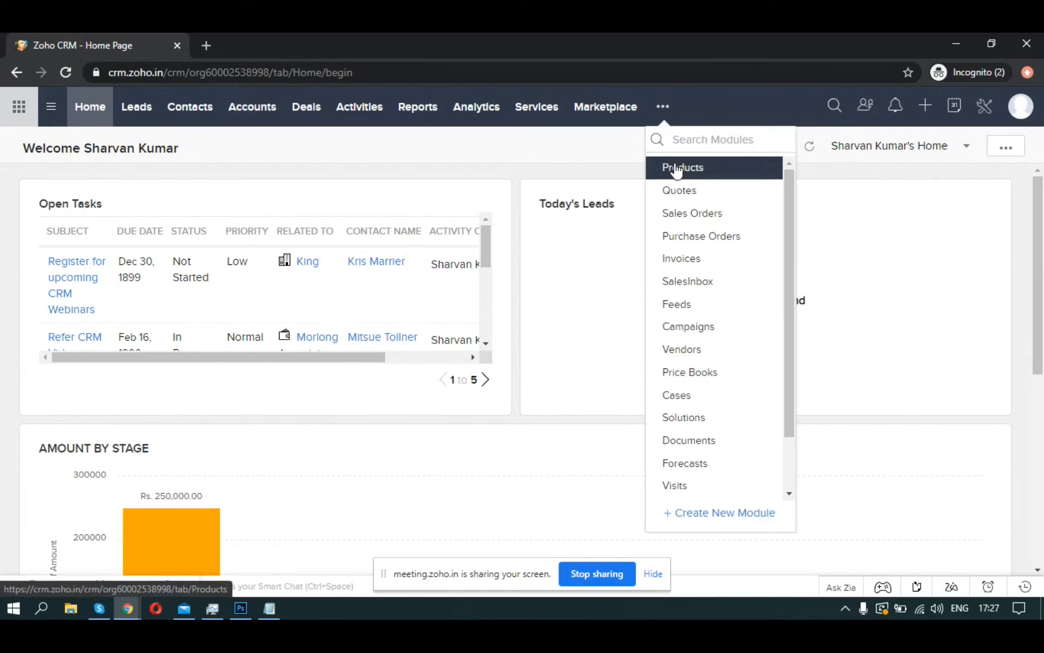
scroll(676, 170, down, 2)
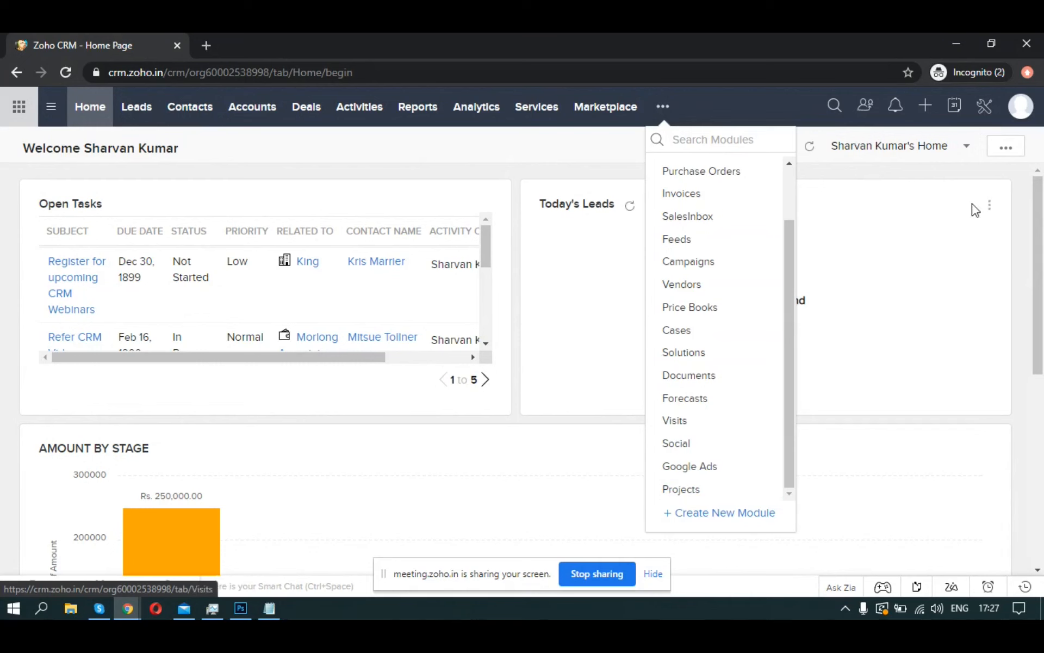
click(984, 107)
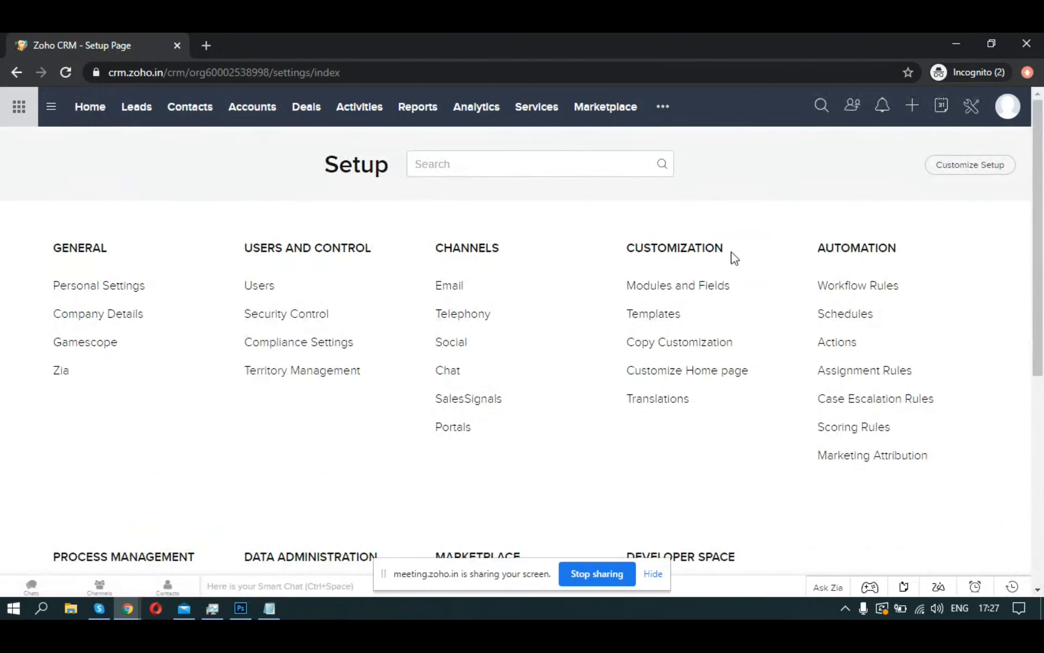
click(678, 287)
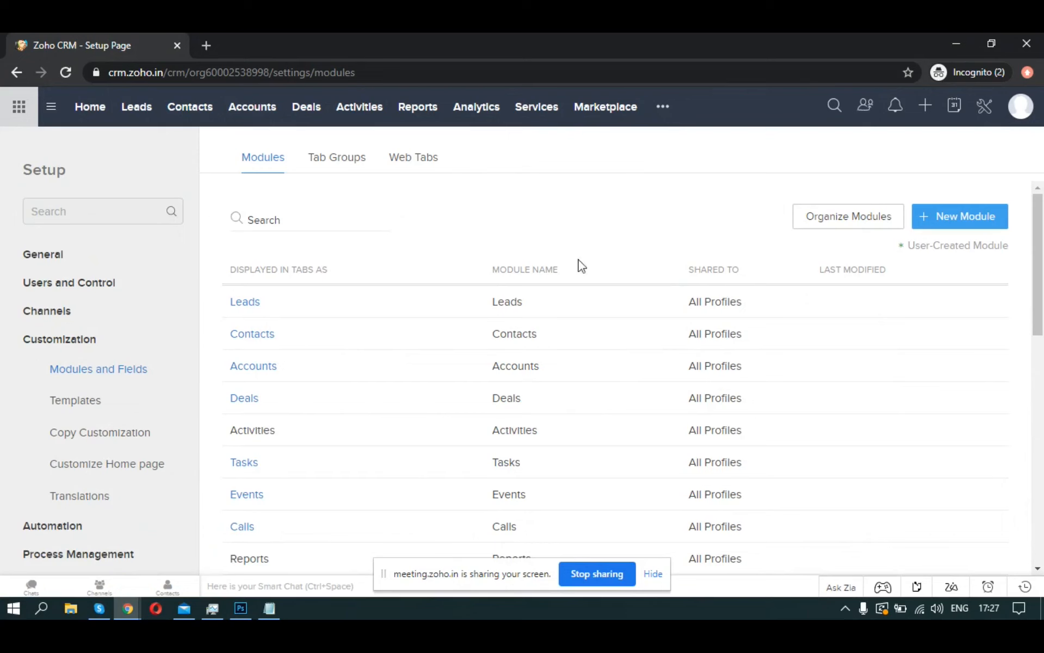
- Examine the standard modules from Leads to Reports and the customization options offered for each
mouse_move(1042, 240)
mouse_down()
mouse_move(1041, 487)
mouse_move(1043, 228)
mouse_up()
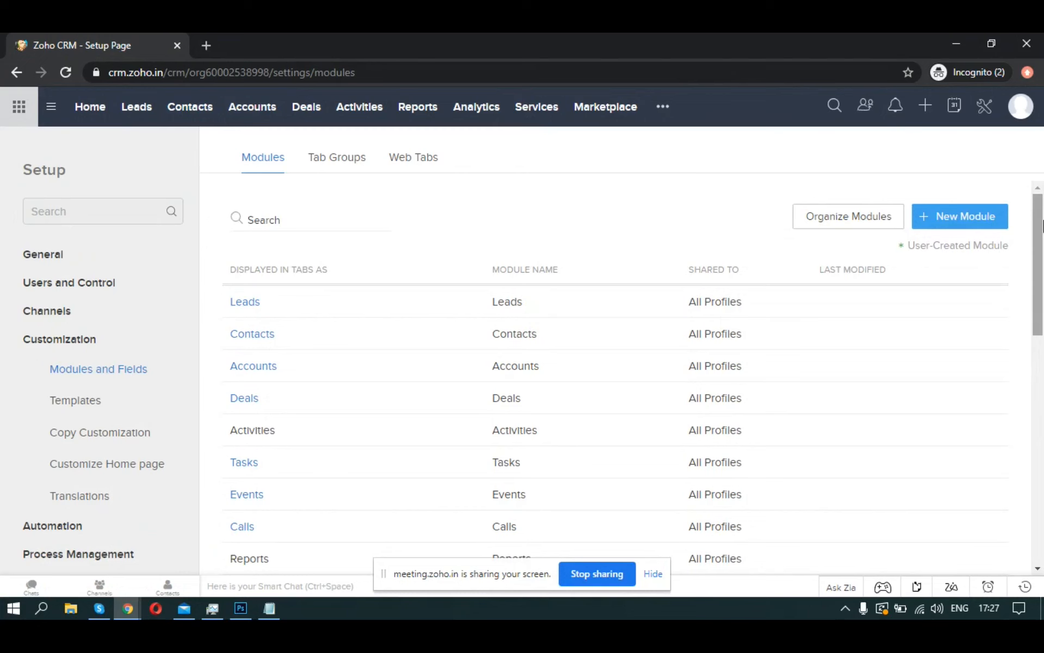
drag(1042, 226, 1042, 259)
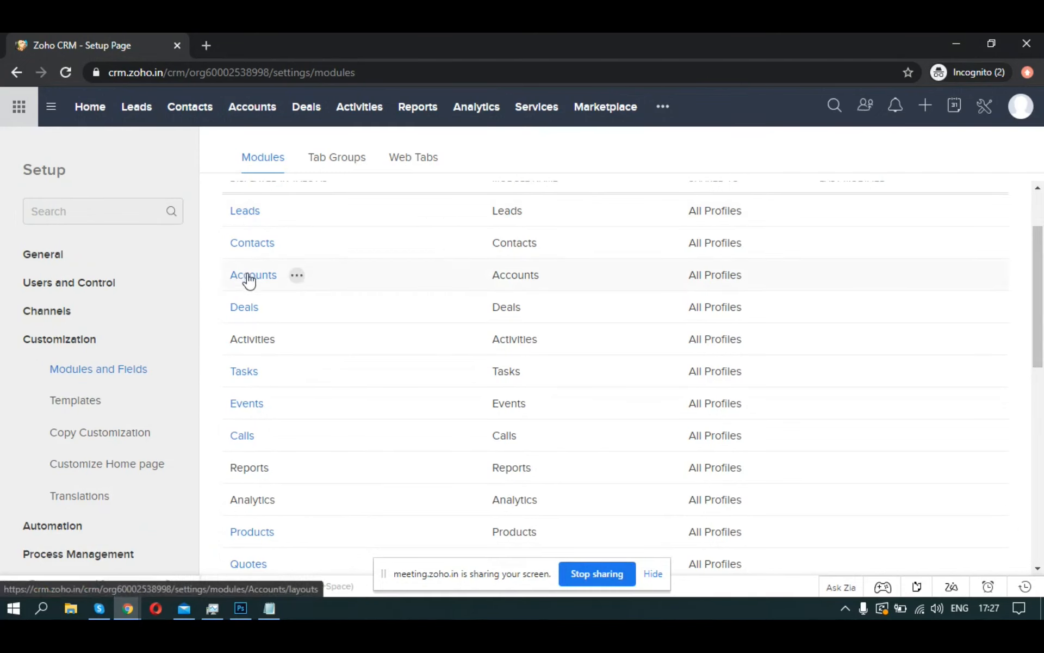
mouse_move(249, 281)
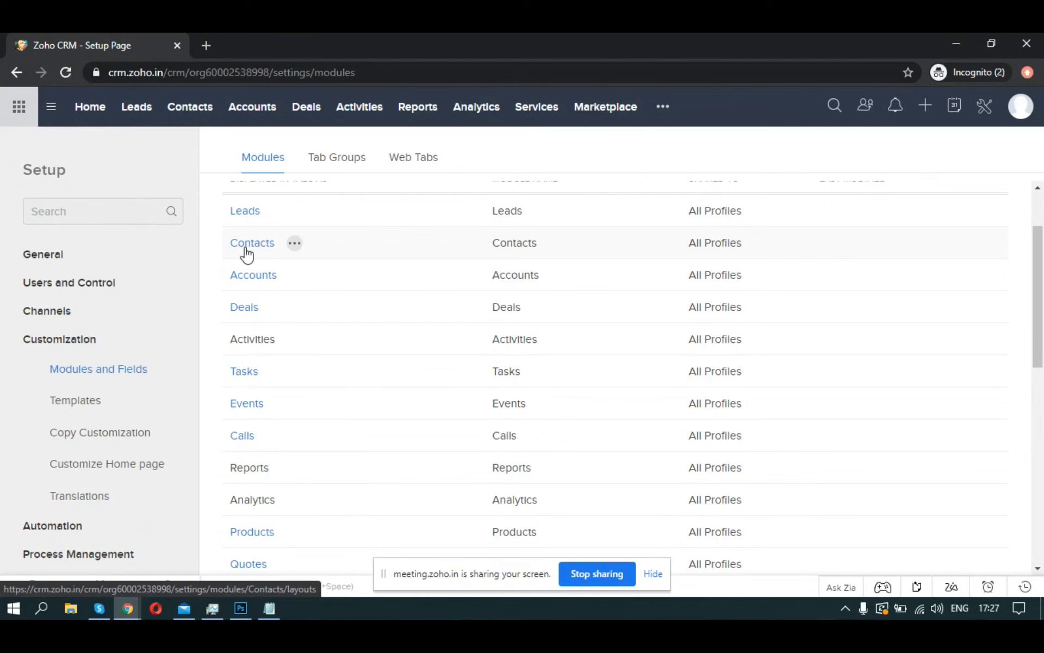
mouse_move(246, 252)
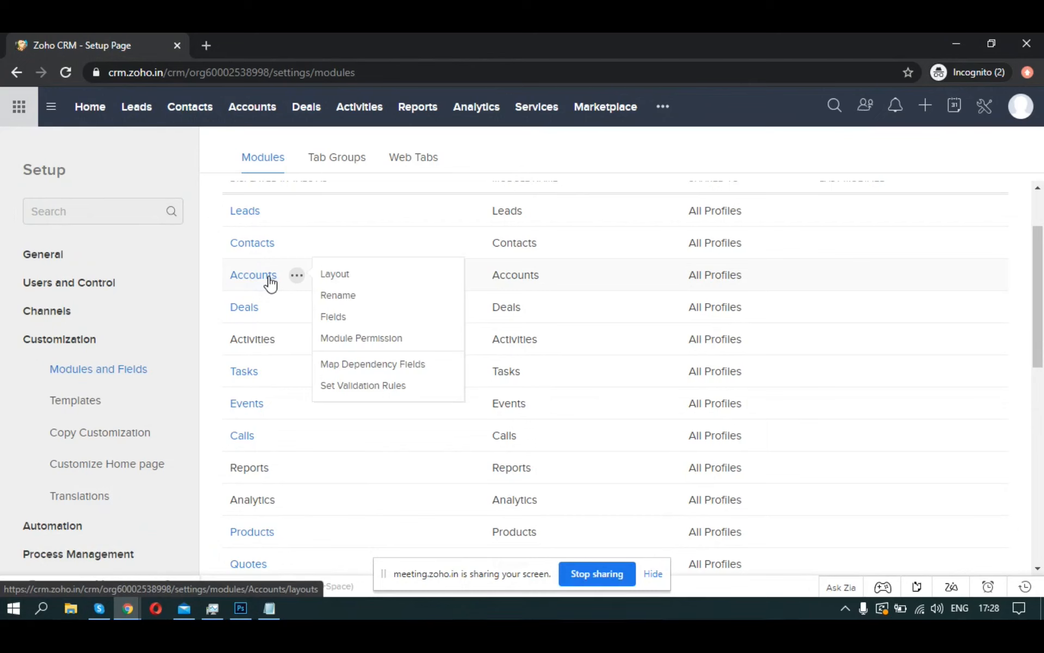
mouse_move(276, 307)
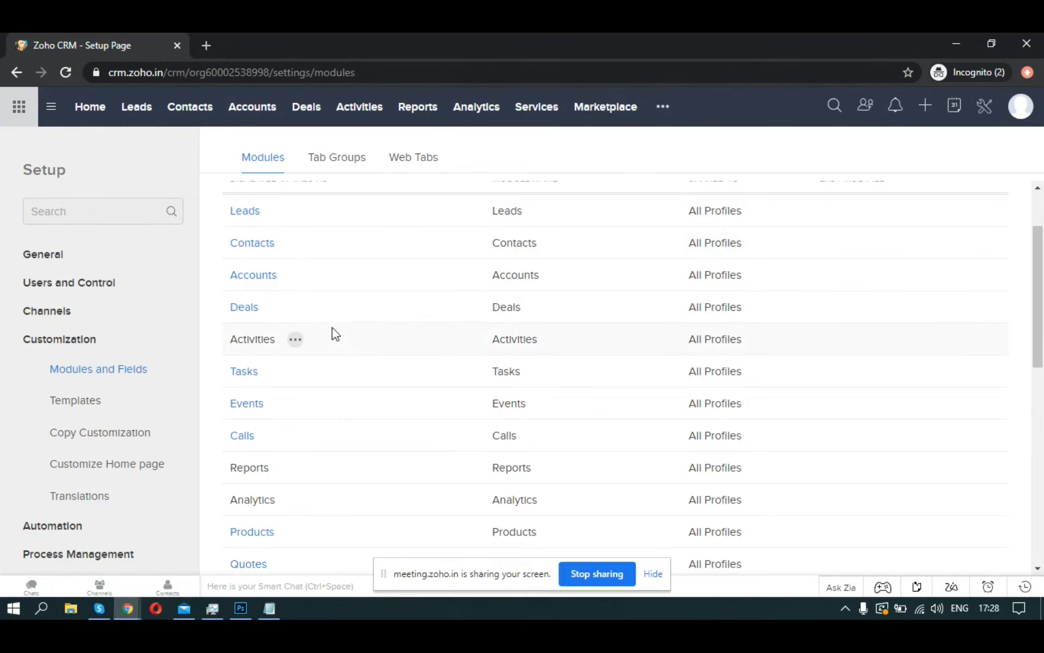
click(288, 345)
mouse_move(272, 354)
scroll(283, 344, down, 2)
mouse_move(284, 374)
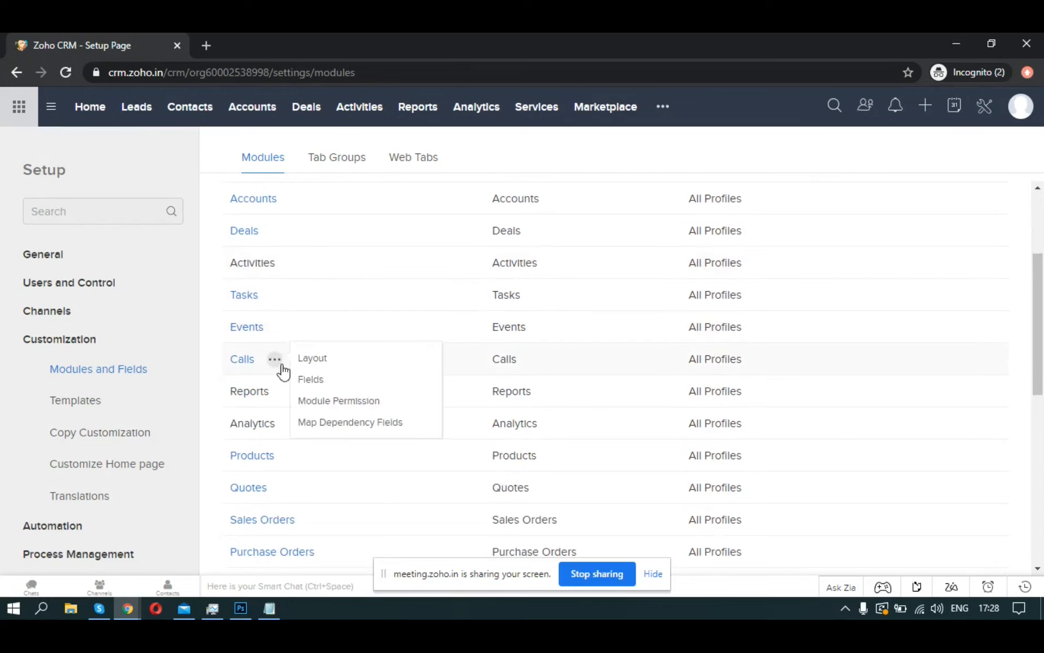
mouse_move(282, 402)
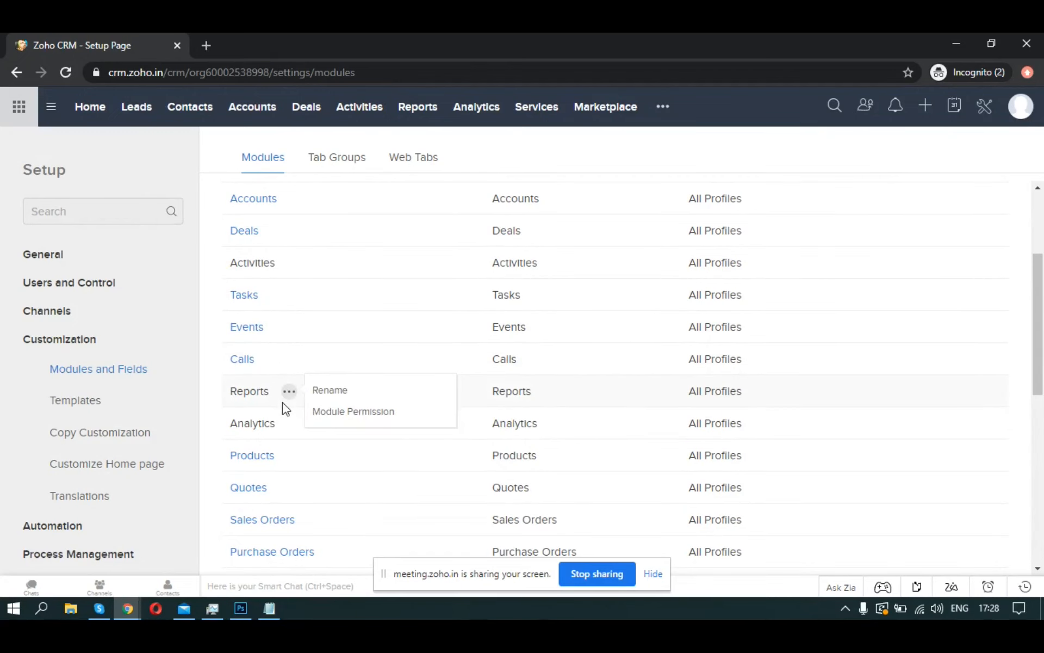
- Review the remaining modules from Analytics to Services, including their available options and the profiles they are shared to
scroll(282, 403, down, 2)
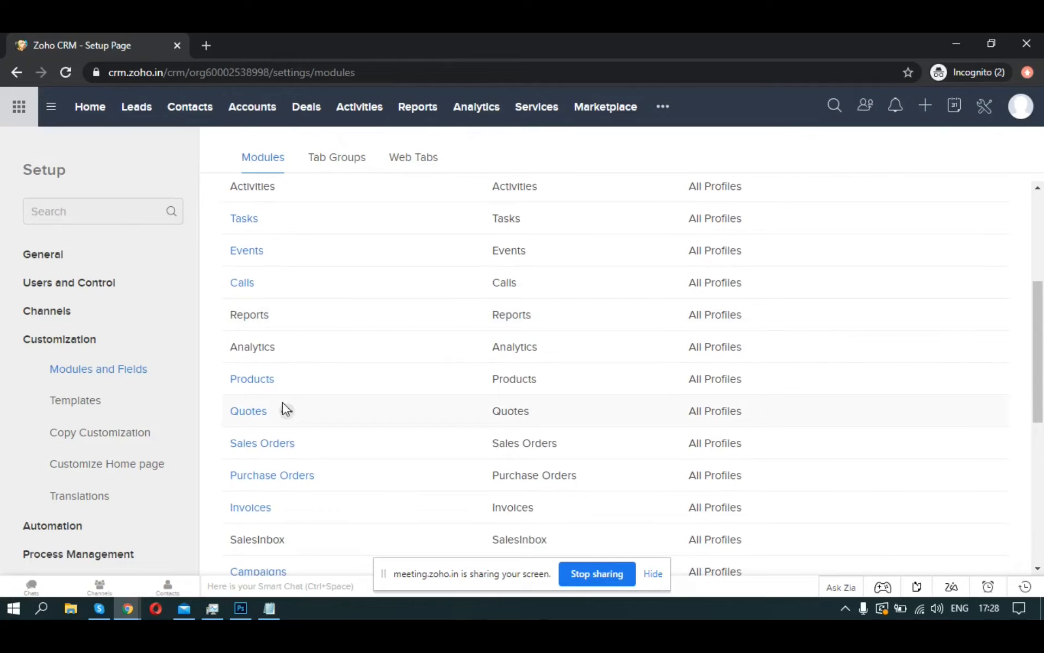
scroll(282, 406, down, 2)
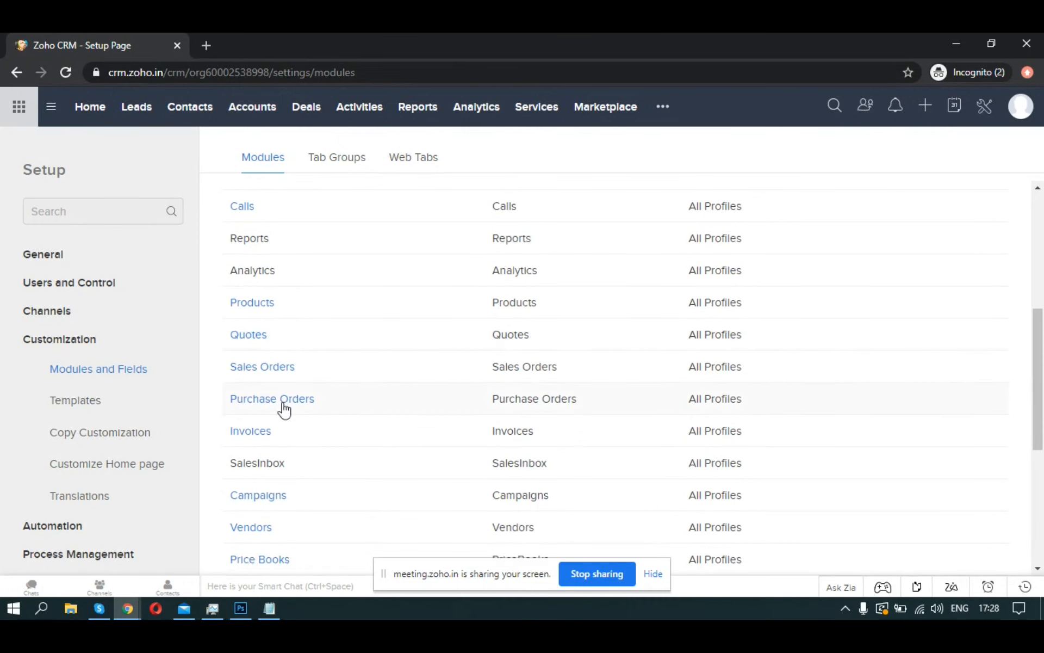
scroll(282, 407, up, 2)
mouse_move(254, 288)
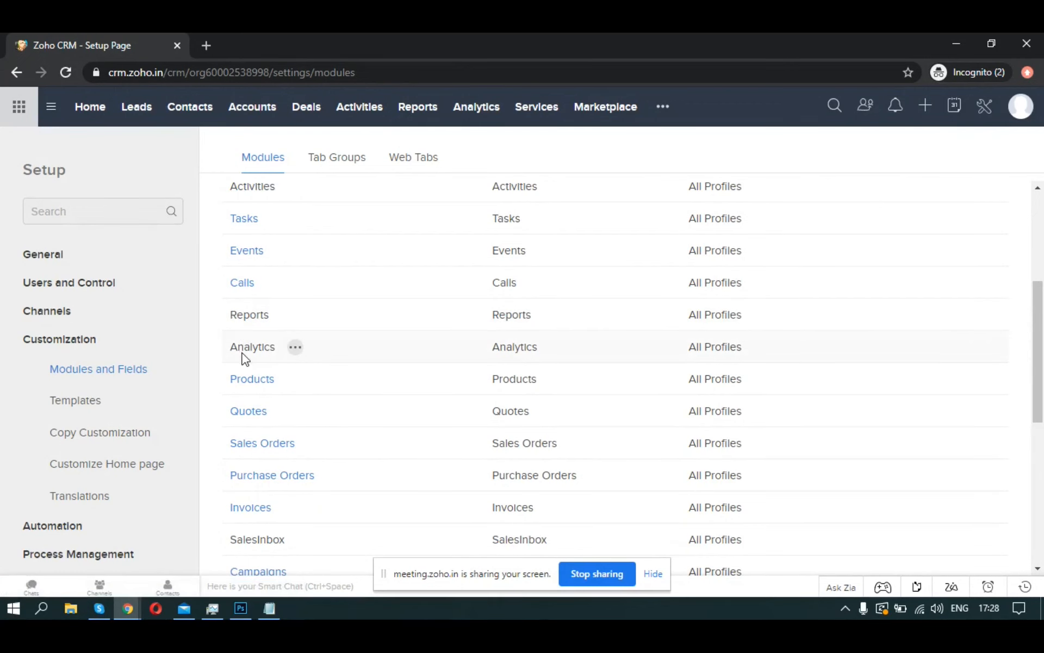
scroll(242, 377, down, 2)
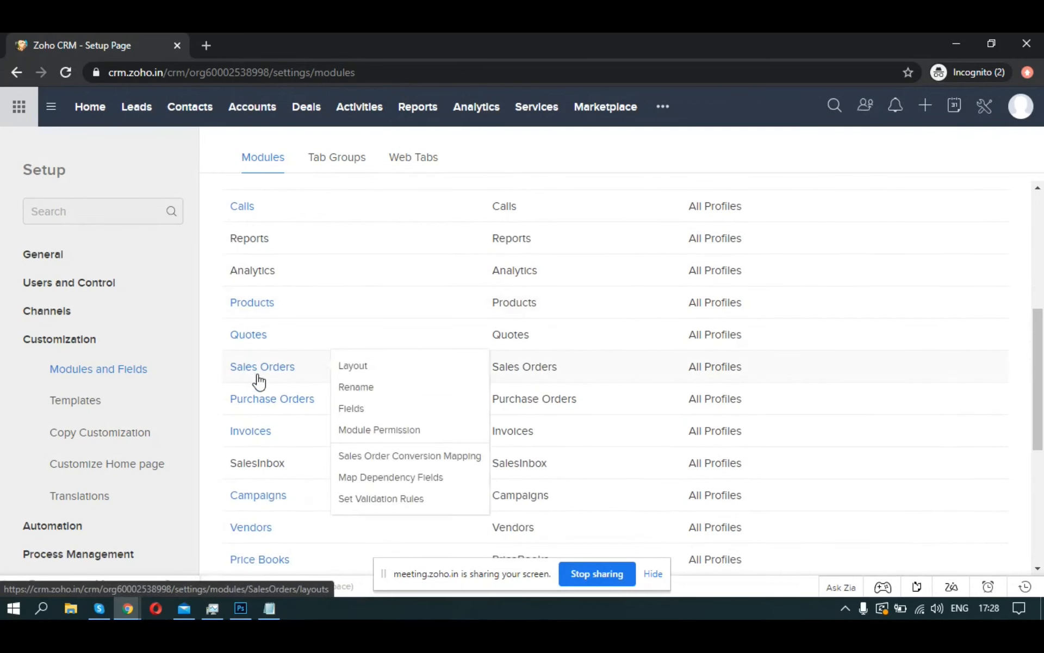
scroll(257, 380, down, 2)
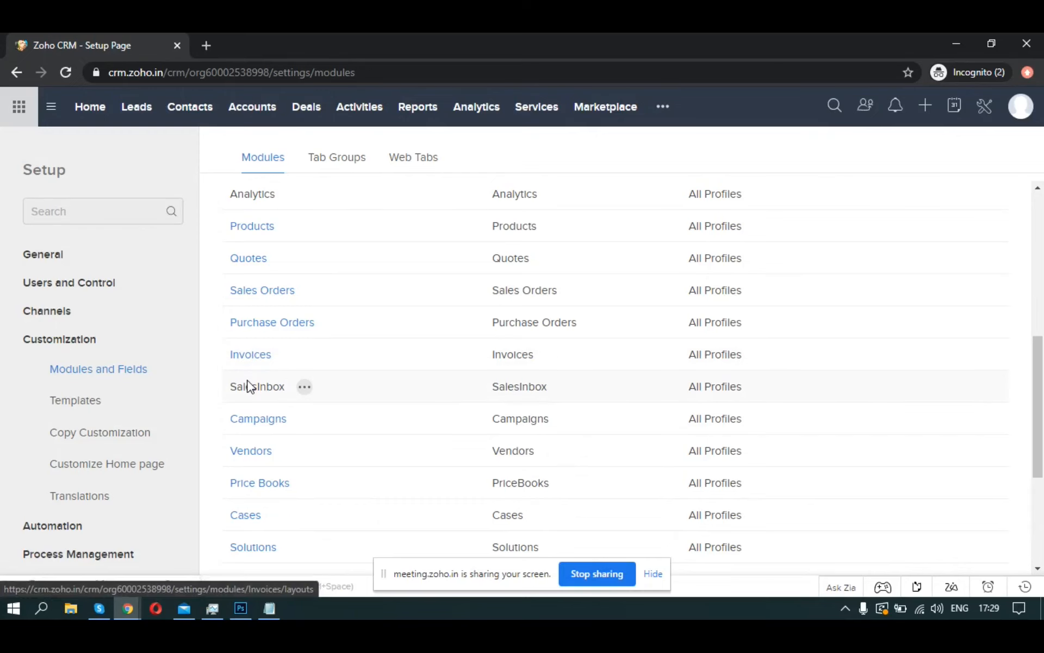
scroll(249, 383, down, 1)
scroll(249, 383, down, 1)
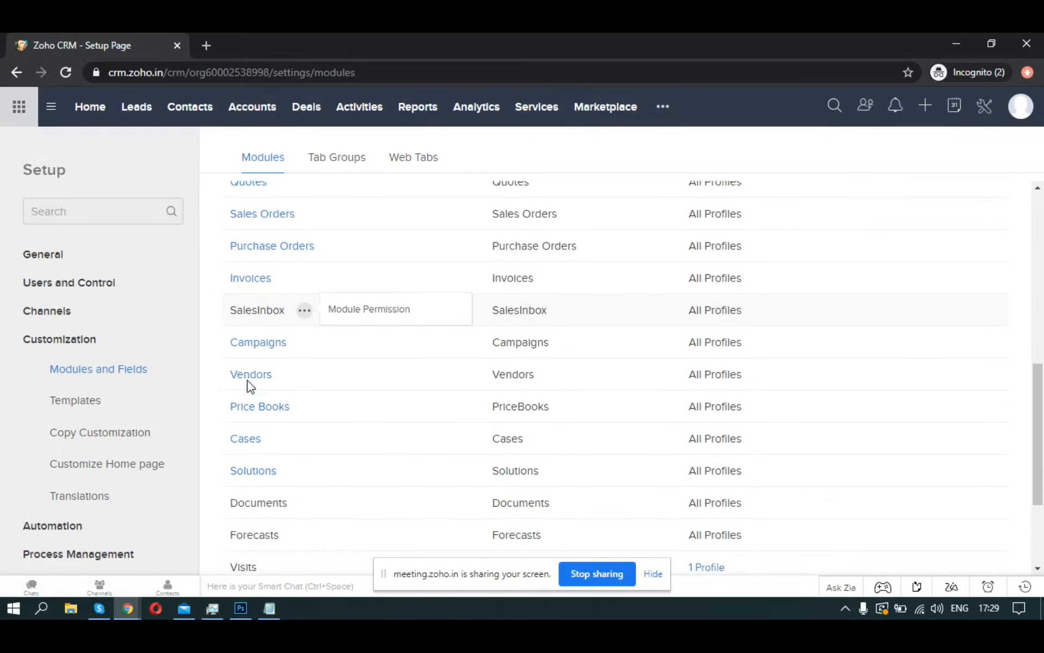
scroll(251, 386, down, 1)
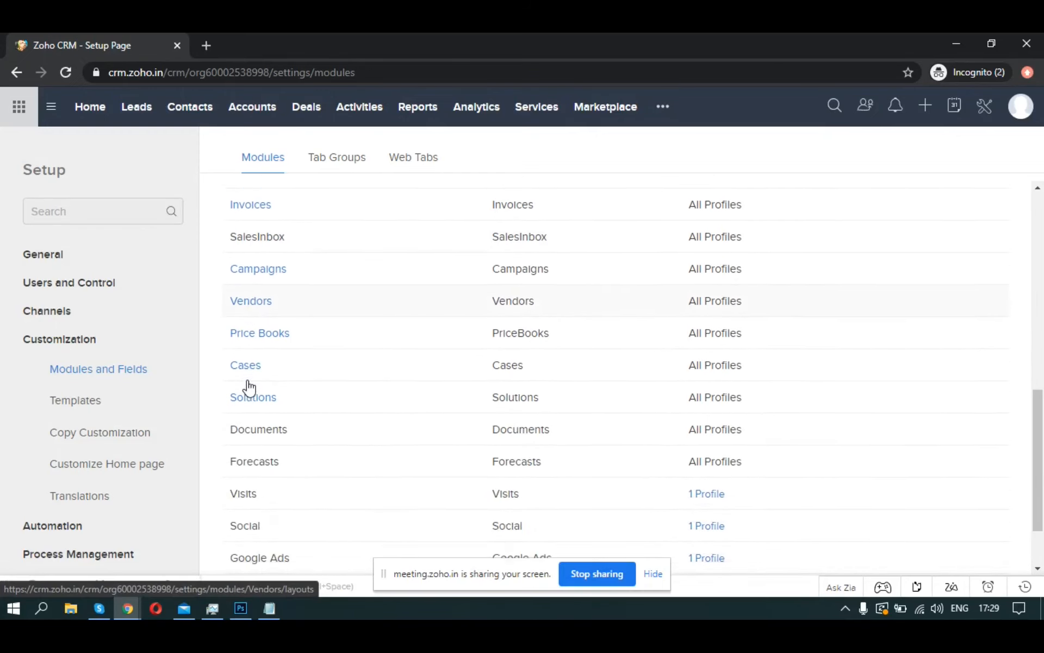
scroll(247, 385, down, 1)
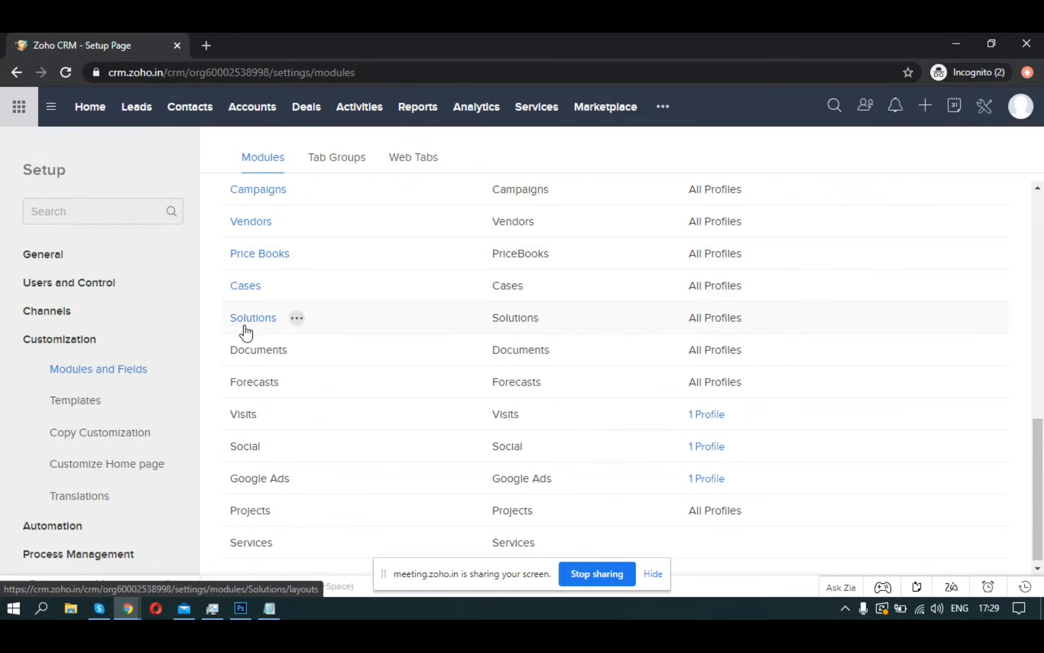
click(248, 384)
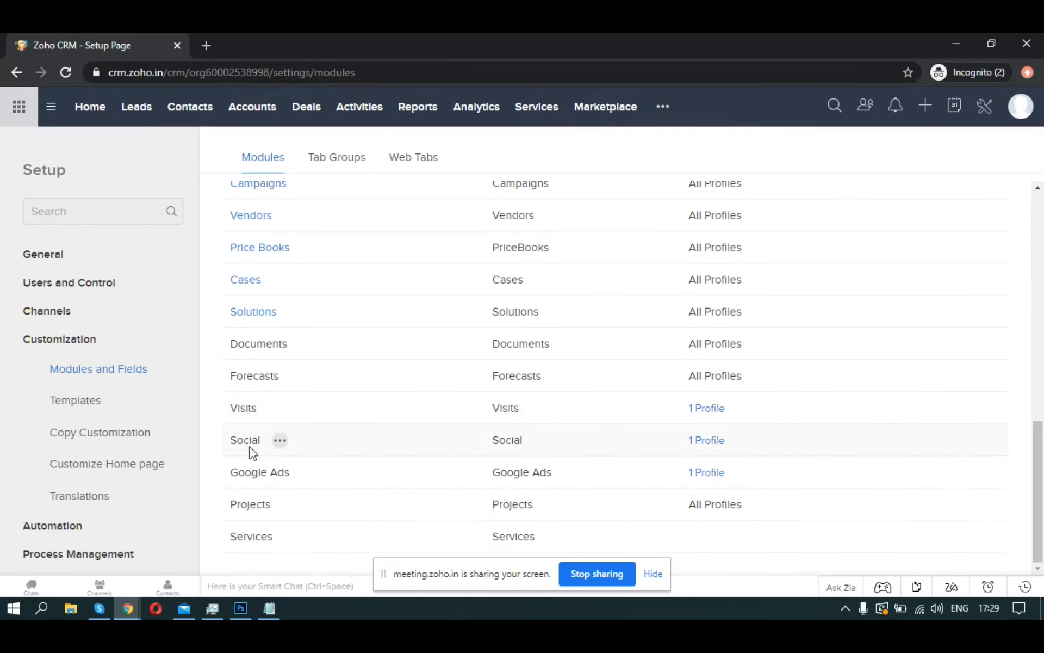
click(260, 480)
scroll(625, 471, up, 1)
scroll(628, 477, up, 5)
scroll(628, 476, down, 5)
click(292, 536)
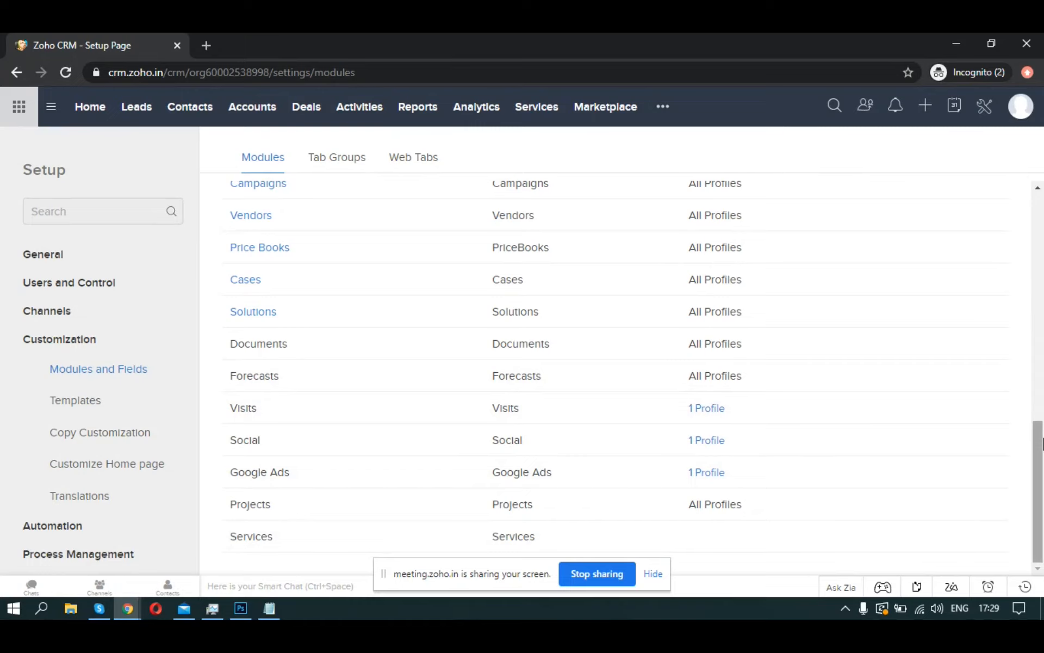
drag(1040, 454, 1040, 190)
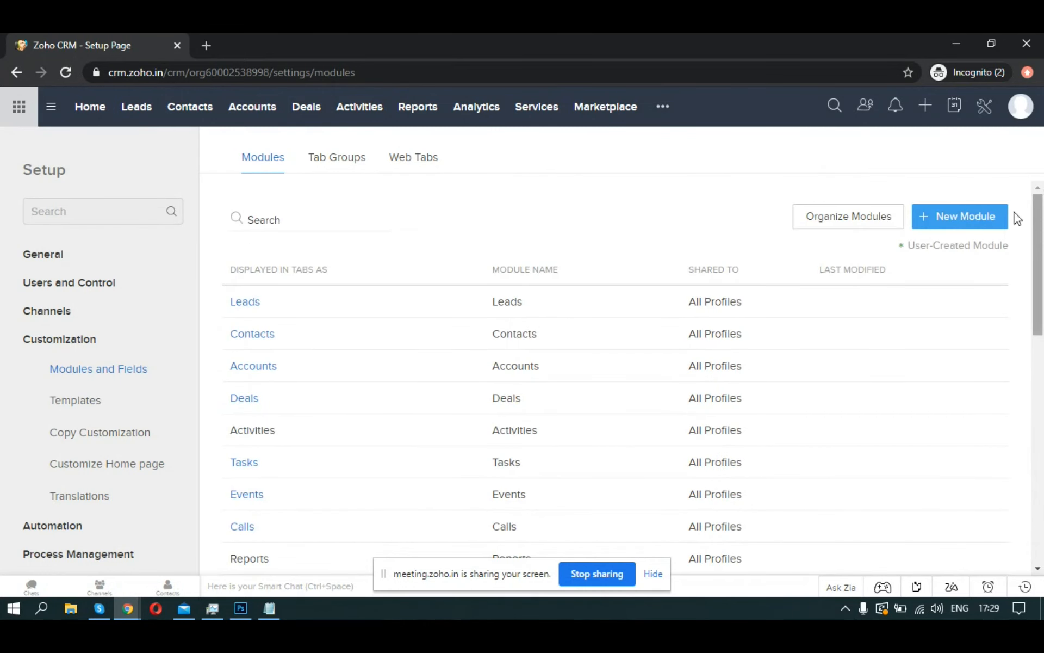
- Switch to the IT Solutions Solved presentation in Zoho Show, move its browser tab last, and play the Module 5 Customization slide
key(alt+Tab)
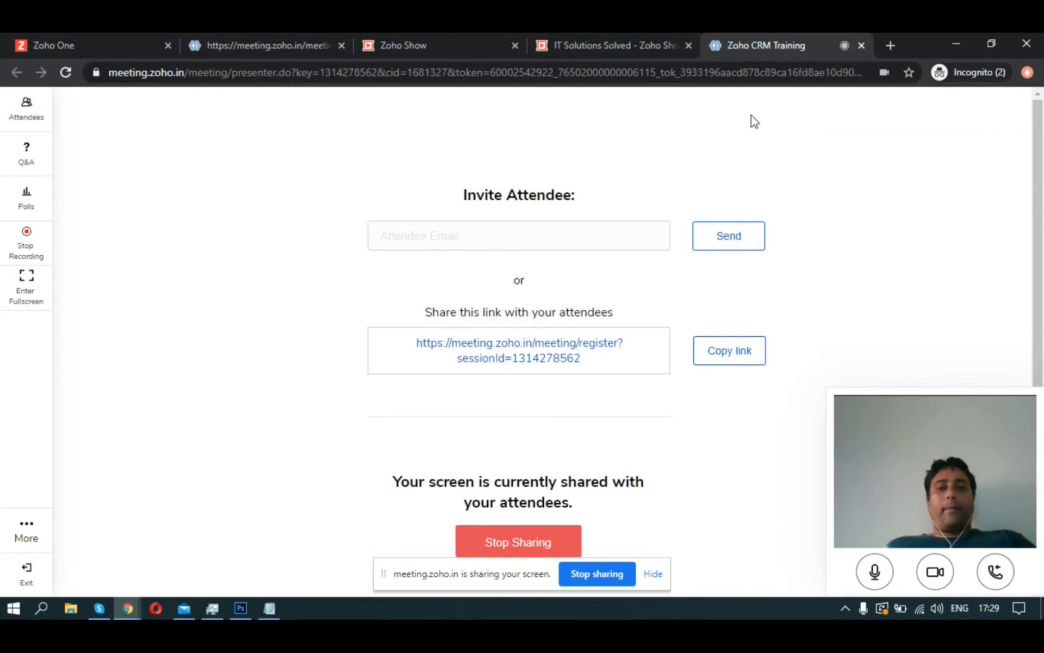
click(638, 34)
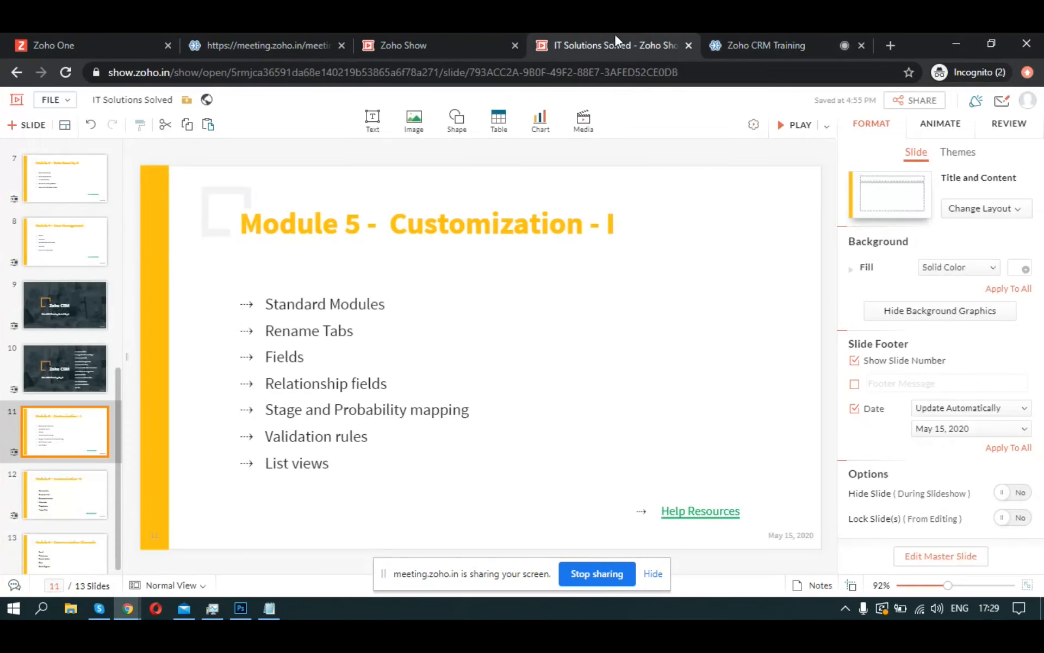
drag(627, 32, 732, 31)
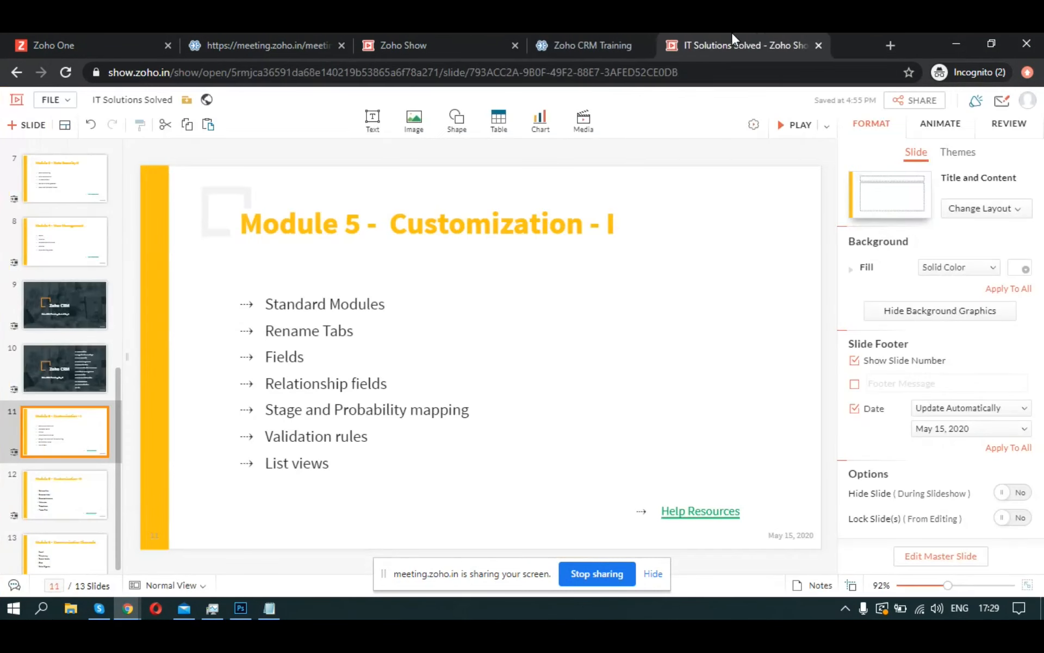
click(781, 126)
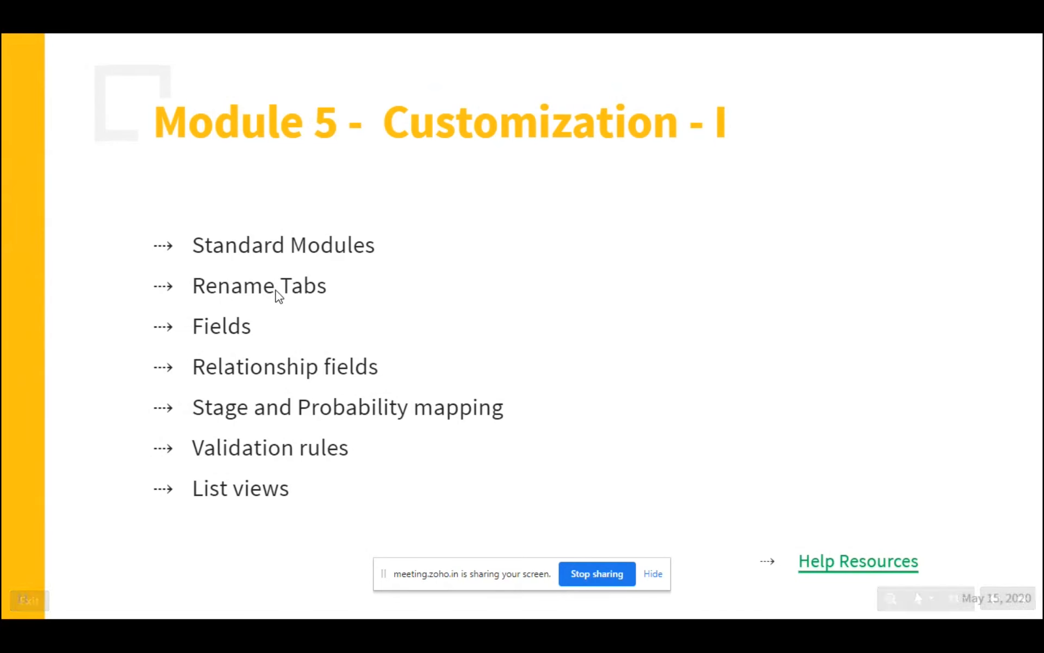
- Switch back to Zoho CRM and rename the Accounts module to Companies in plural and Company in singular form
key(alt+Tab)
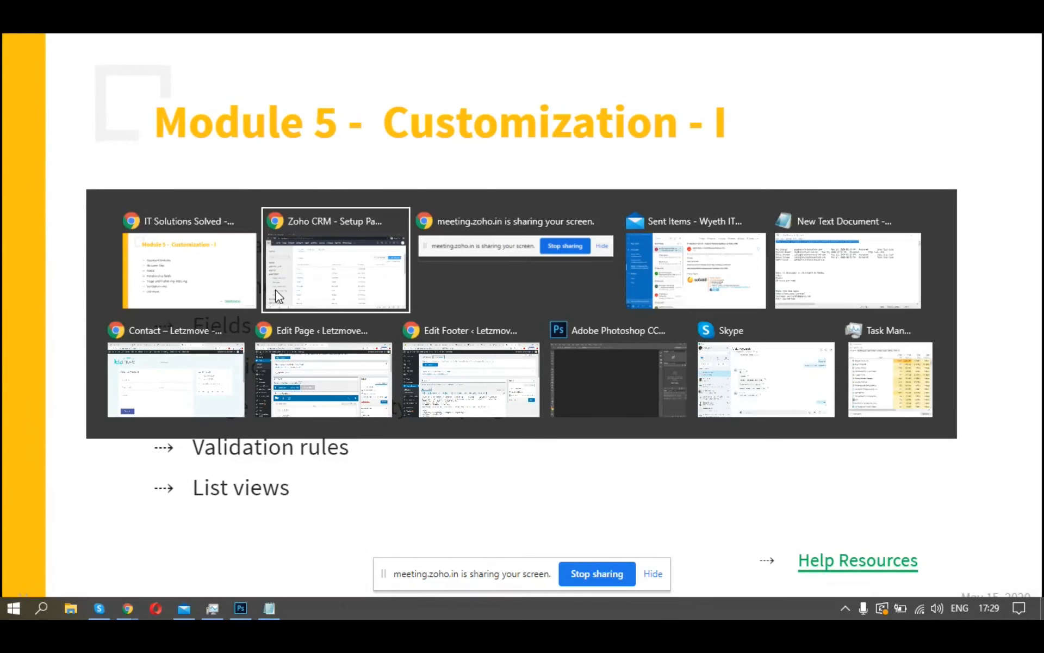
key(alt+Tab)
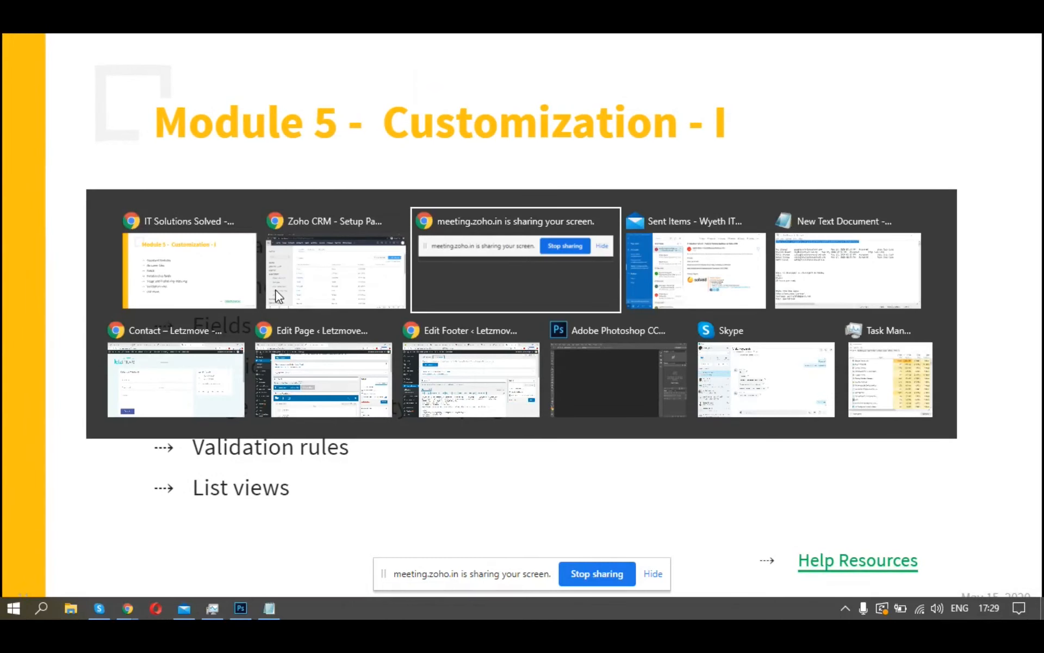
click(278, 296)
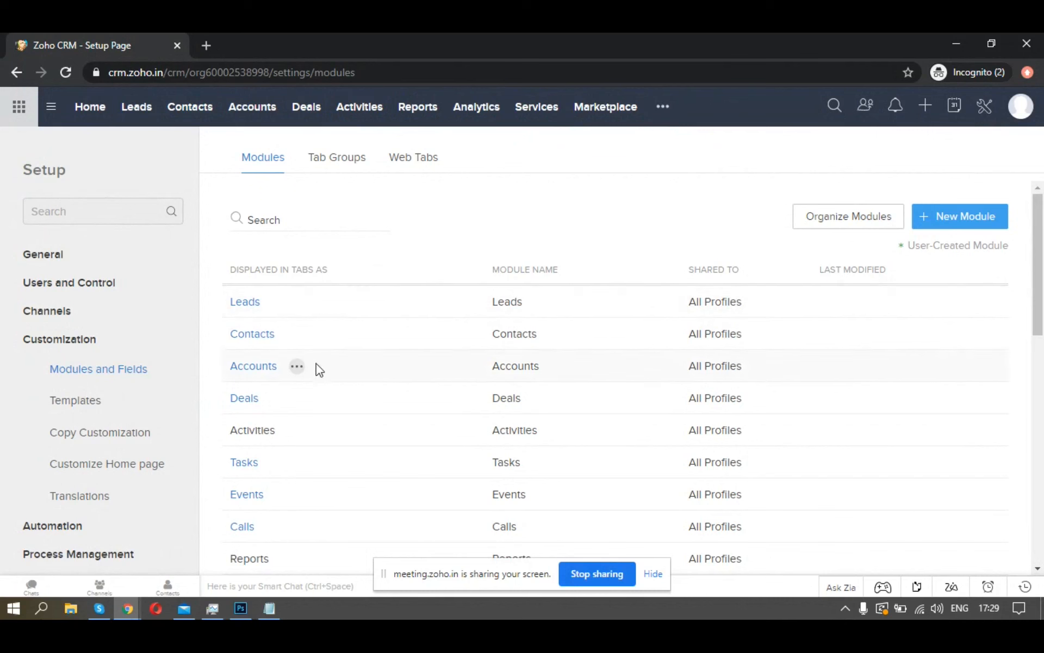
click(298, 367)
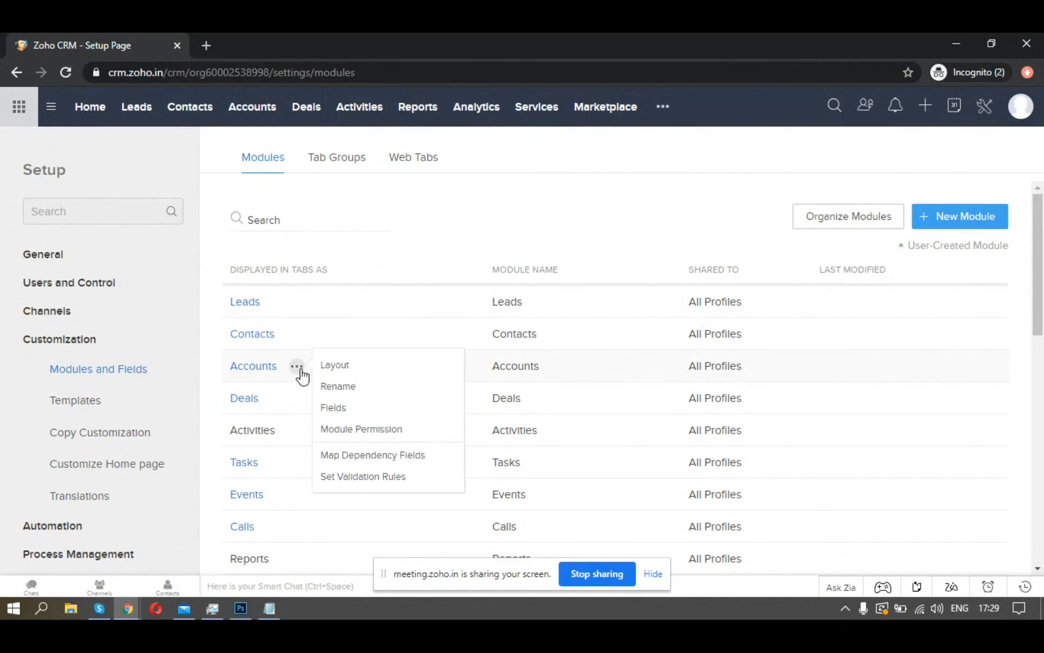
click(333, 386)
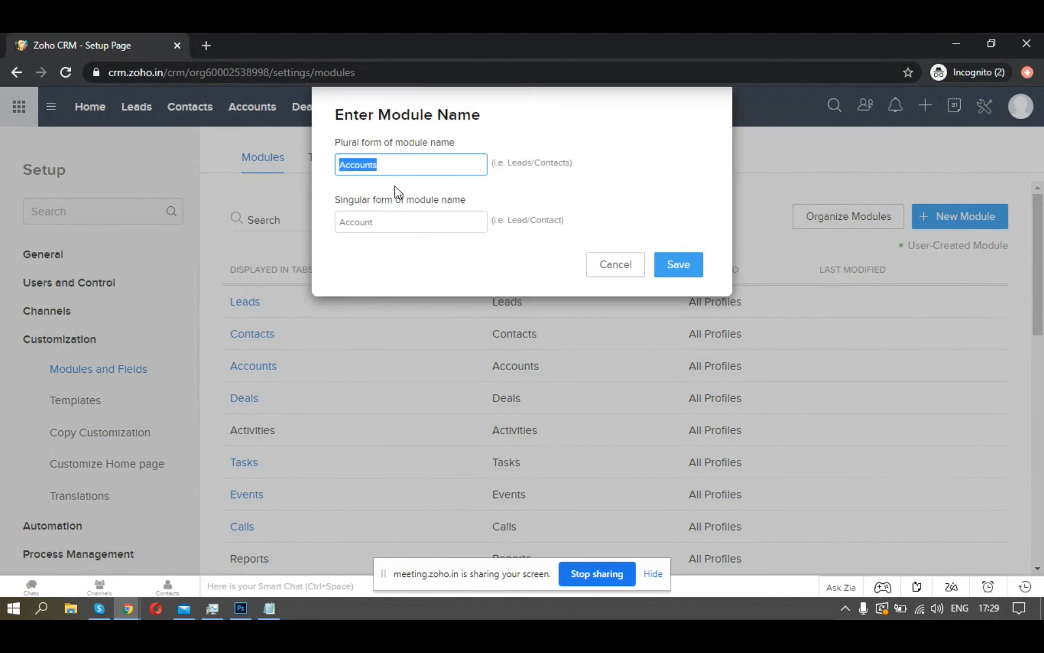
text(Companies)
key(Tab)
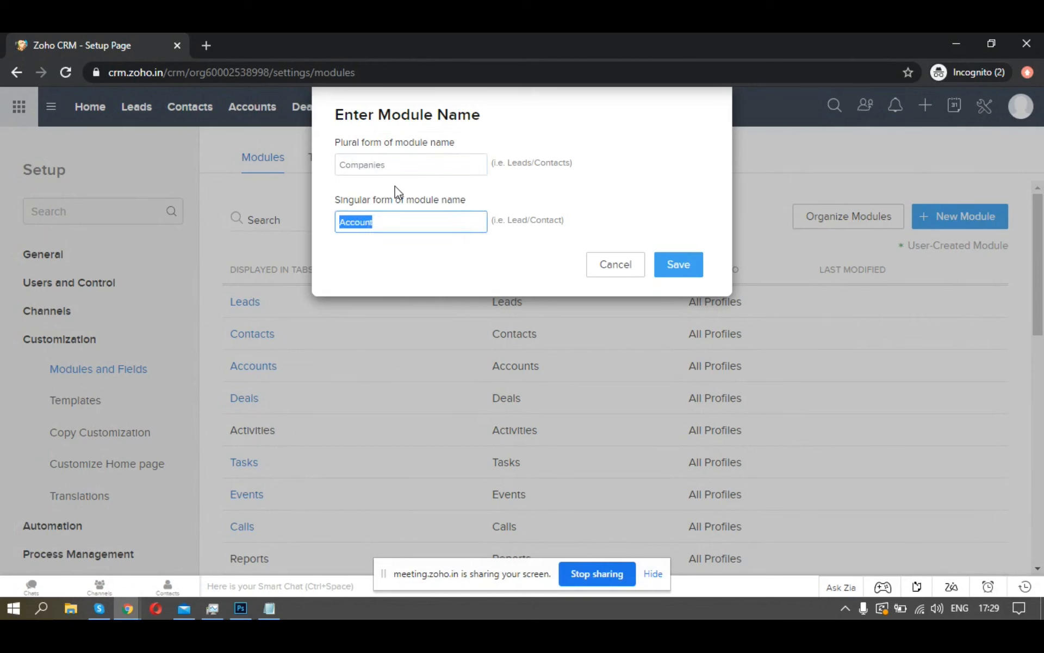
text(Company)
click(677, 265)
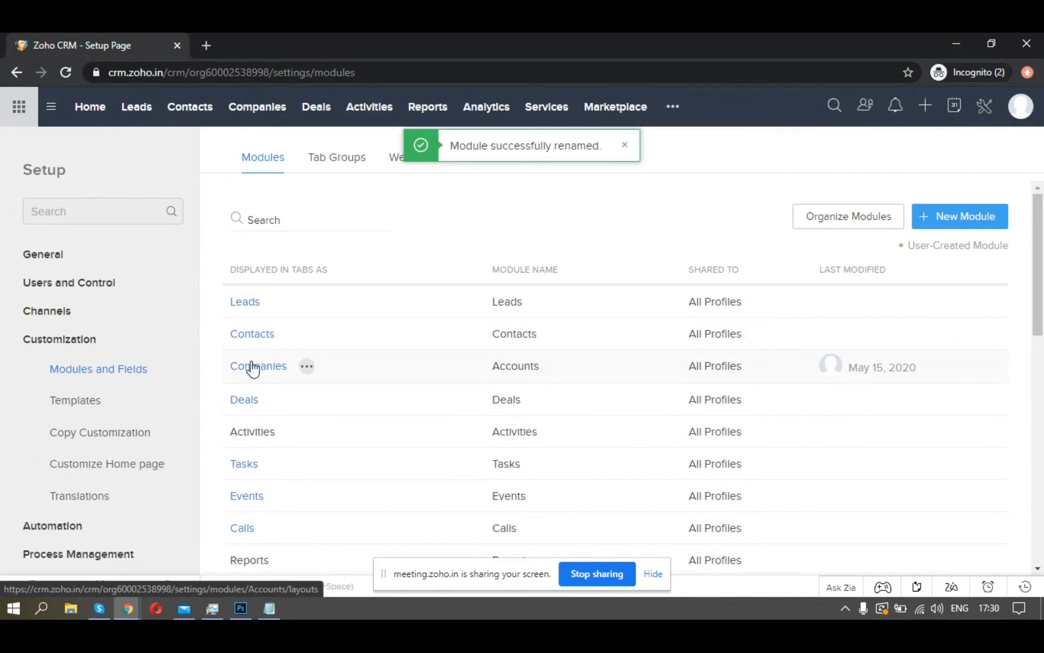
- Review the customization options of the Companies module, check the presentation, and return to Zoho CRM
mouse_move(253, 370)
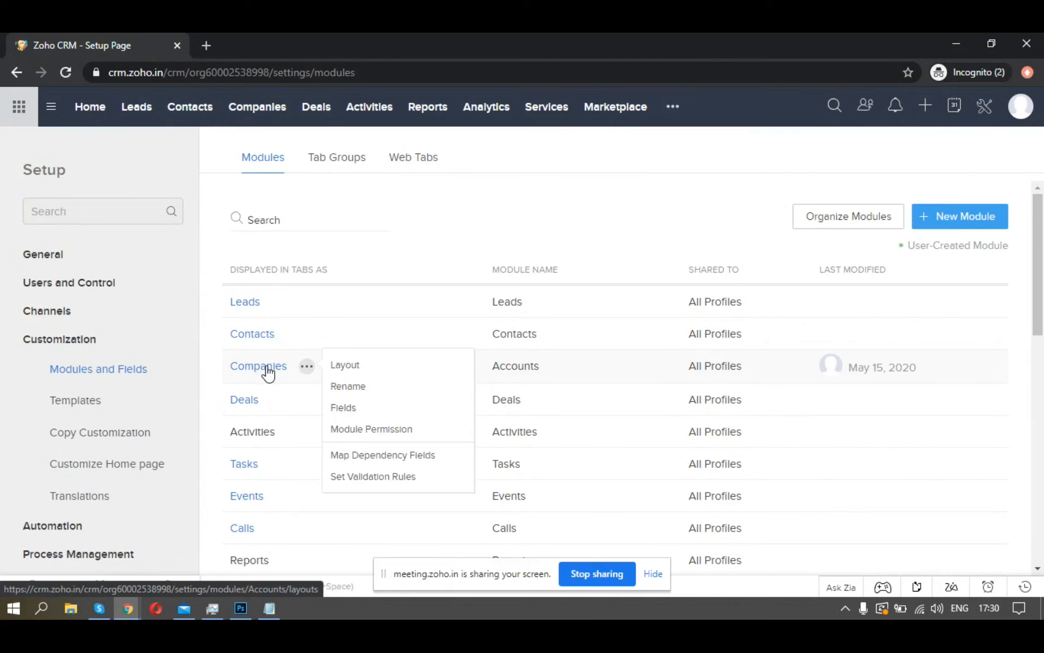
key(alt+Tab)
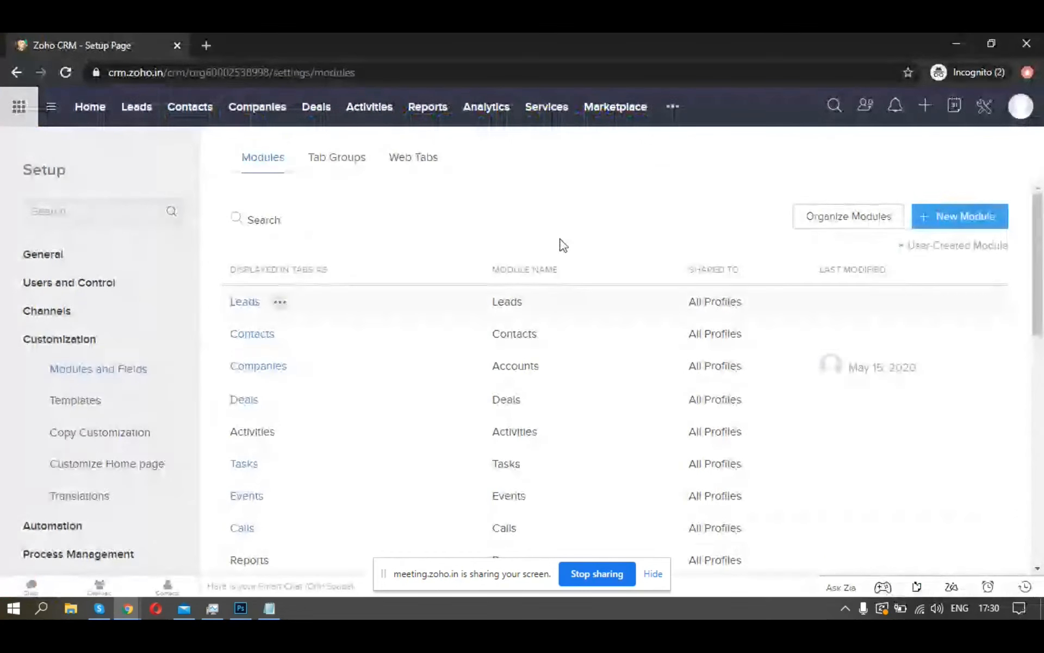
key(alt+Tab)
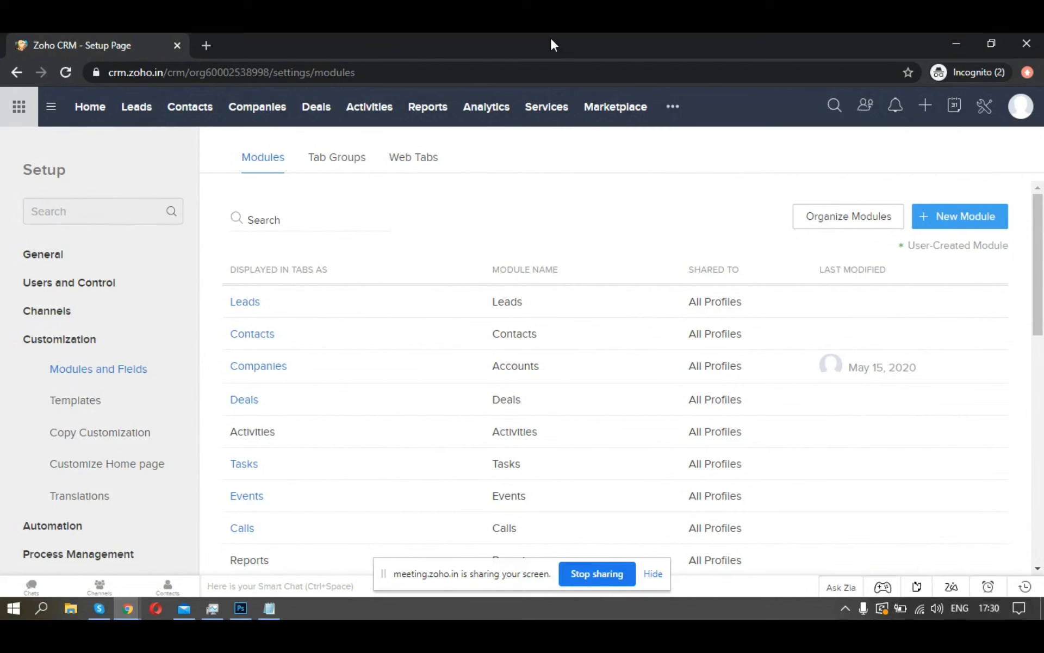
- Open the Standard layout of the Leads module, dismiss the Quick Create introduction, and review the Lead Information fields
click(248, 305)
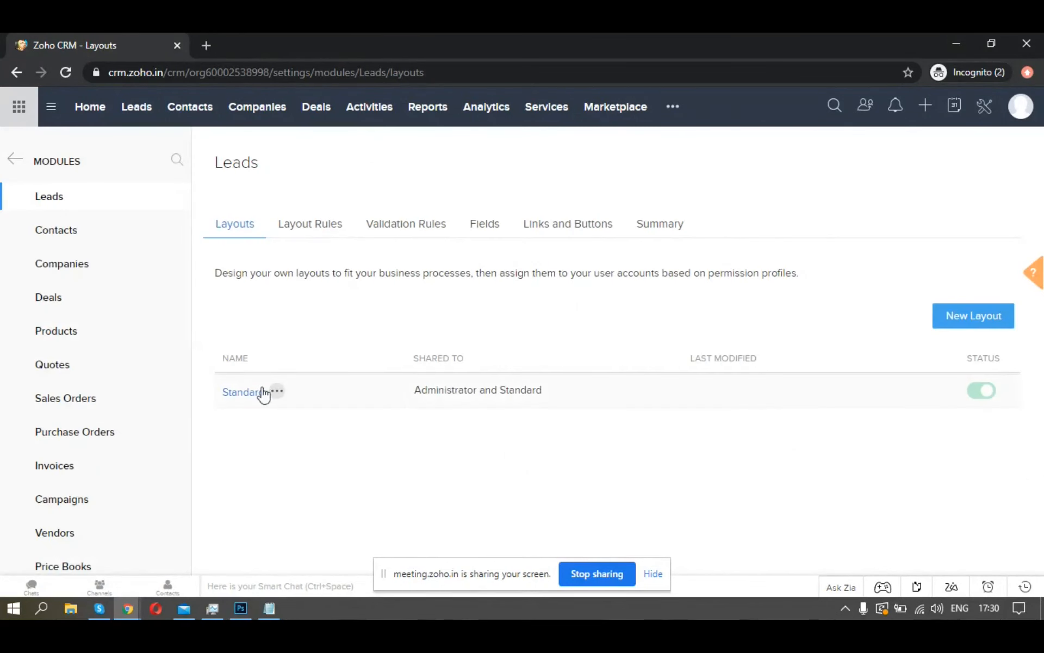
click(243, 392)
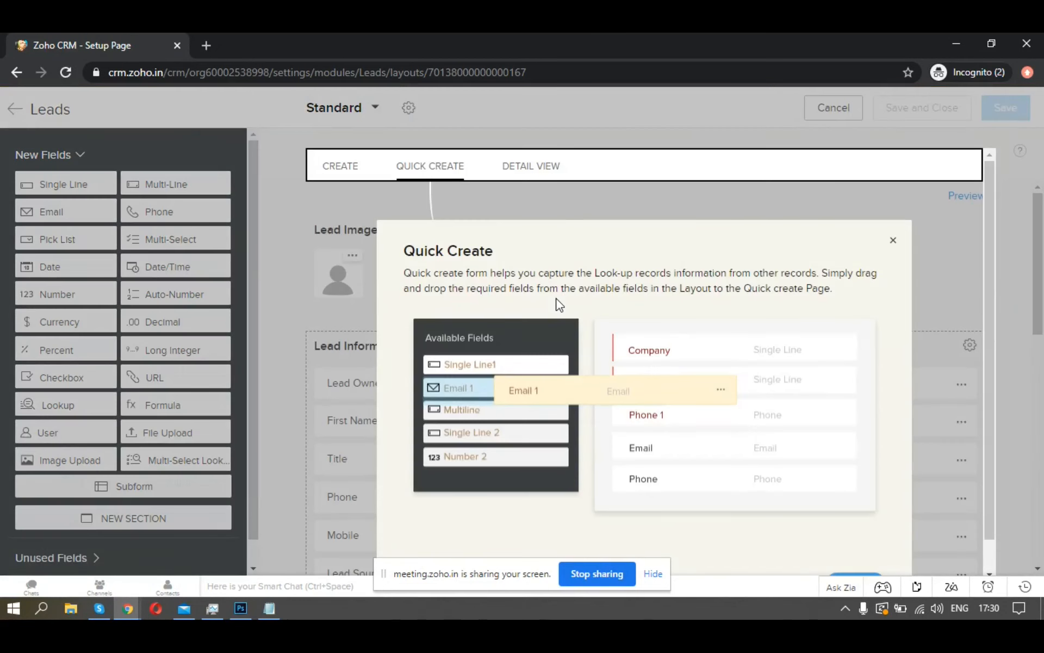
click(891, 236)
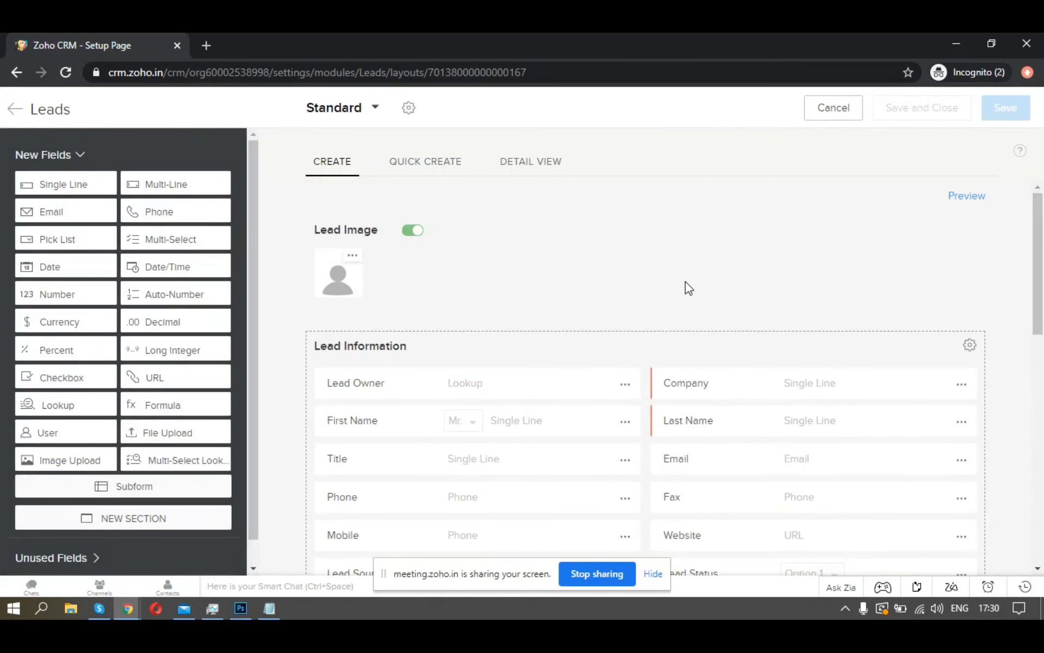
scroll(688, 287, down, 3)
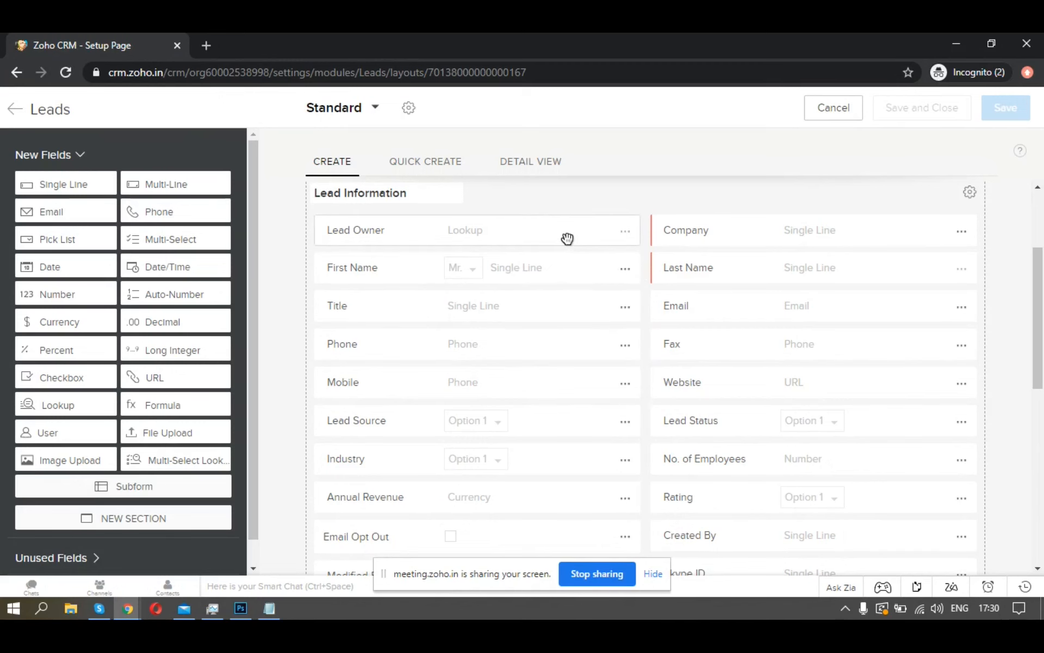
scroll(567, 238, up, 1)
scroll(567, 238, up, 3)
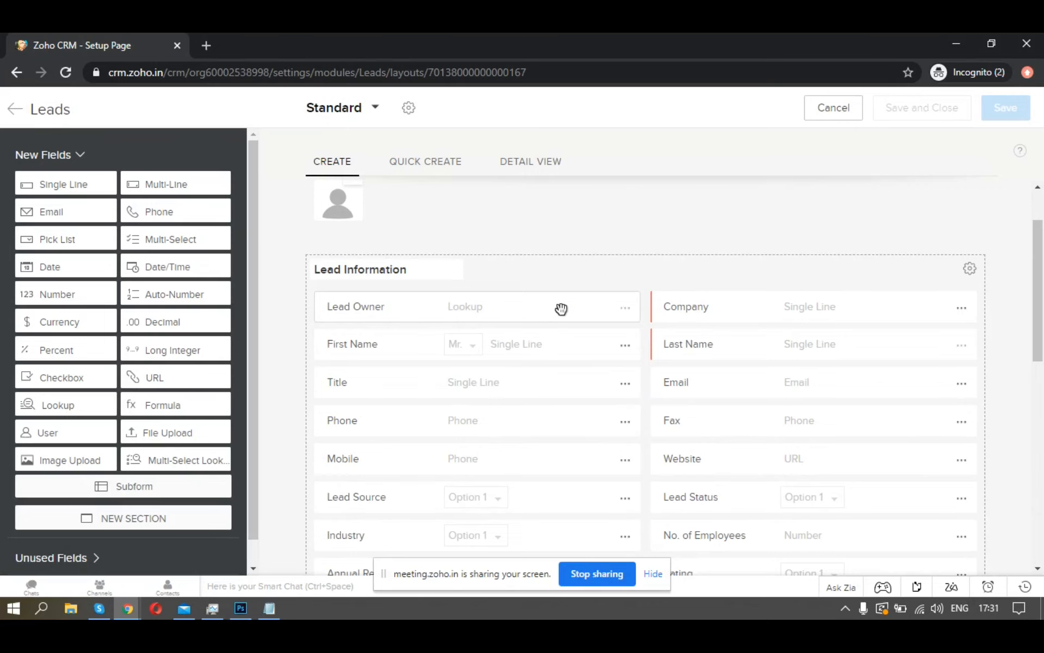
- Check the Module 5 Customization I and II slides in the presentation, and return to Zoho CRM to review the Leads layout's field types
key(alt+Tab)
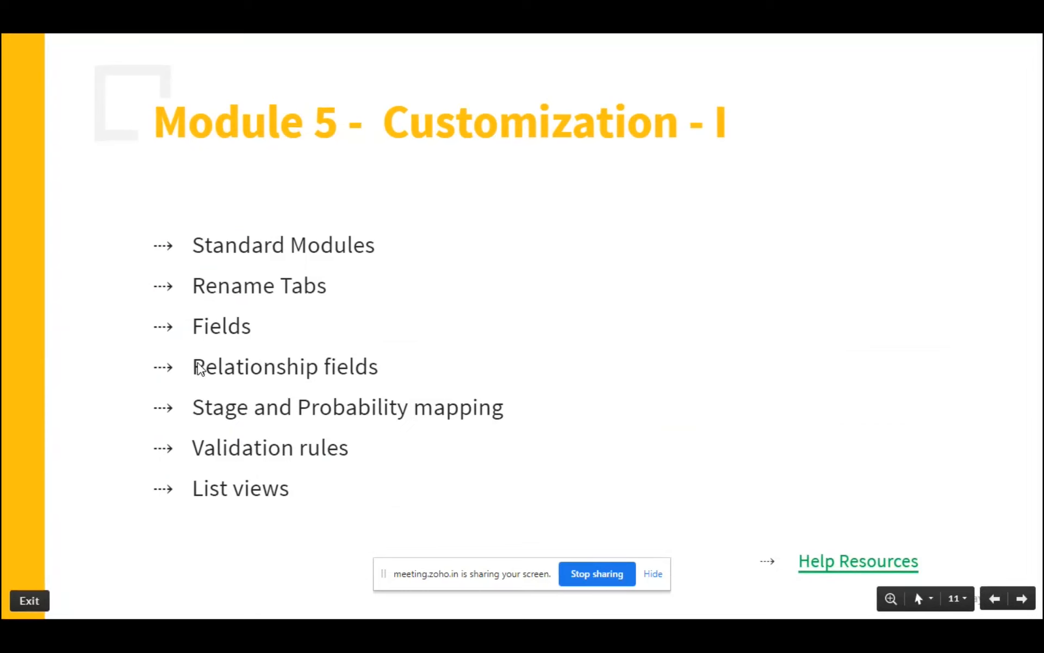
click(319, 353)
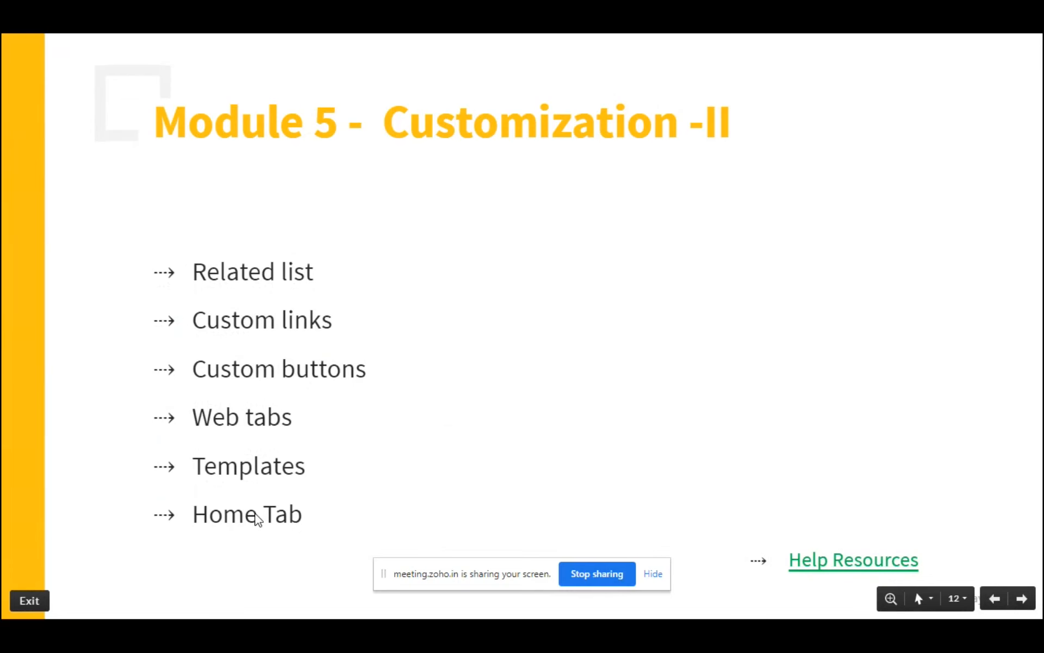
key(Left)
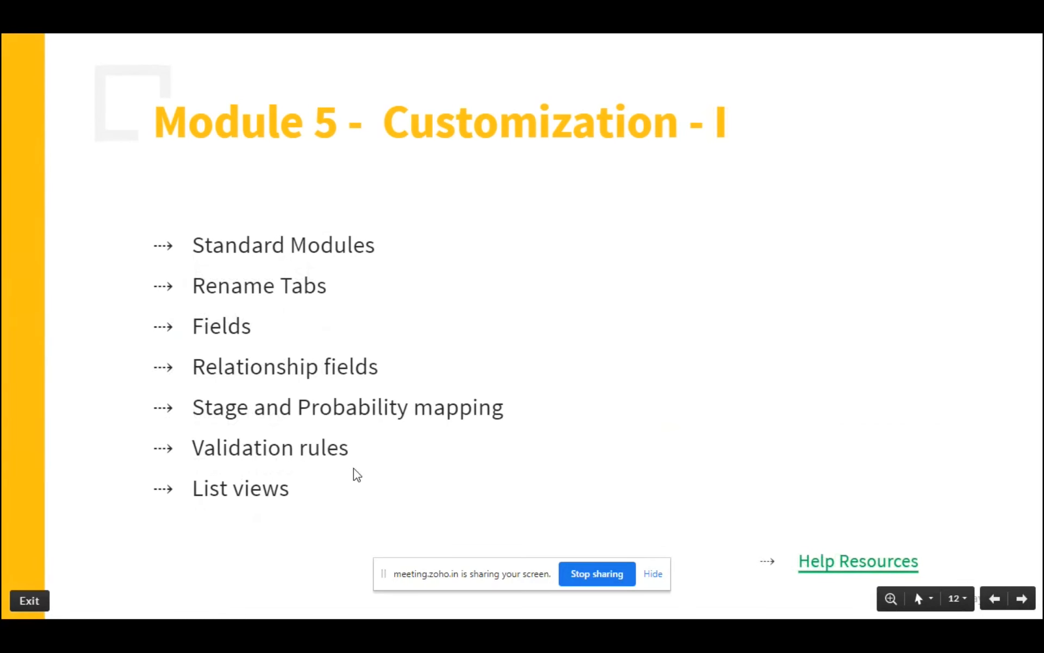
key(alt+Tab)
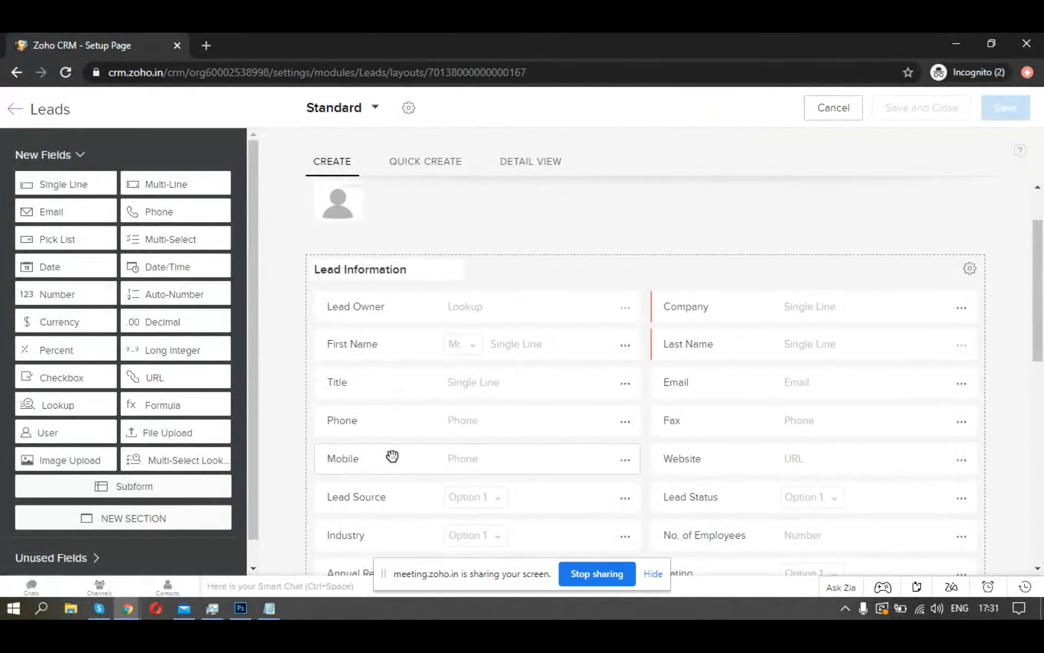
scroll(394, 454, down, 1)
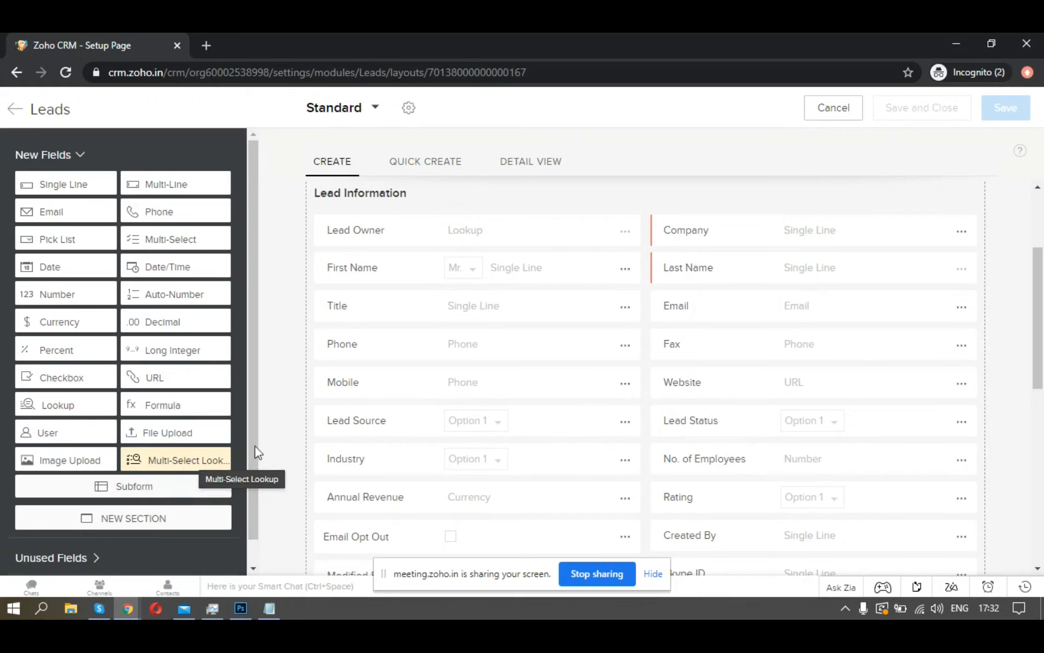
- Check the Customization I slide in the presentation, return to Zoho CRM, and open the Standard layout of the Deals module
key(alt+Tab)
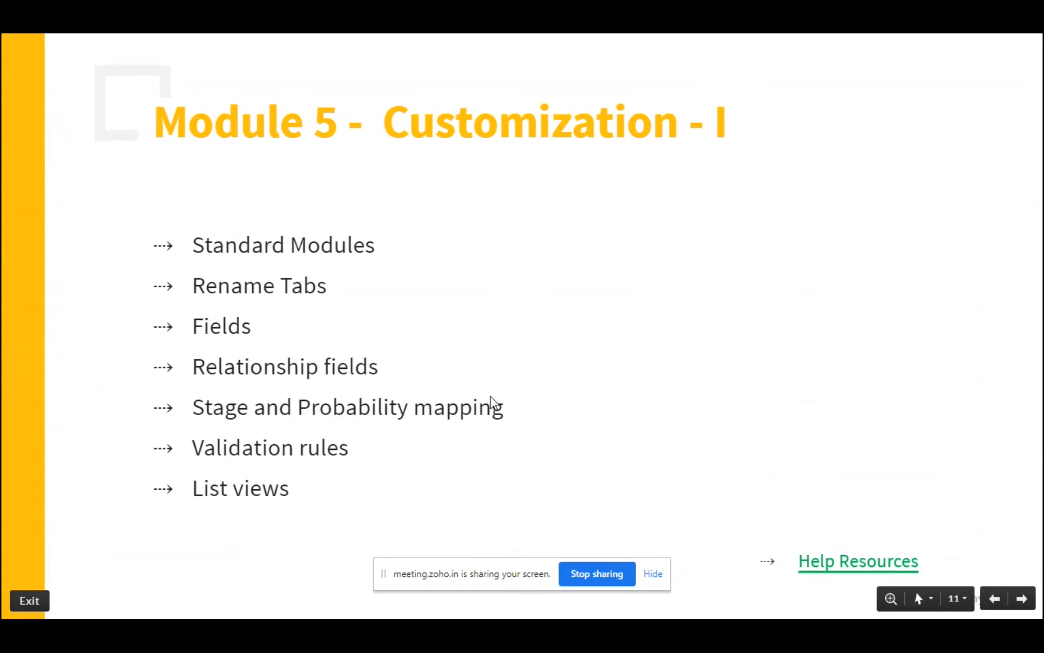
key(alt+Tab)
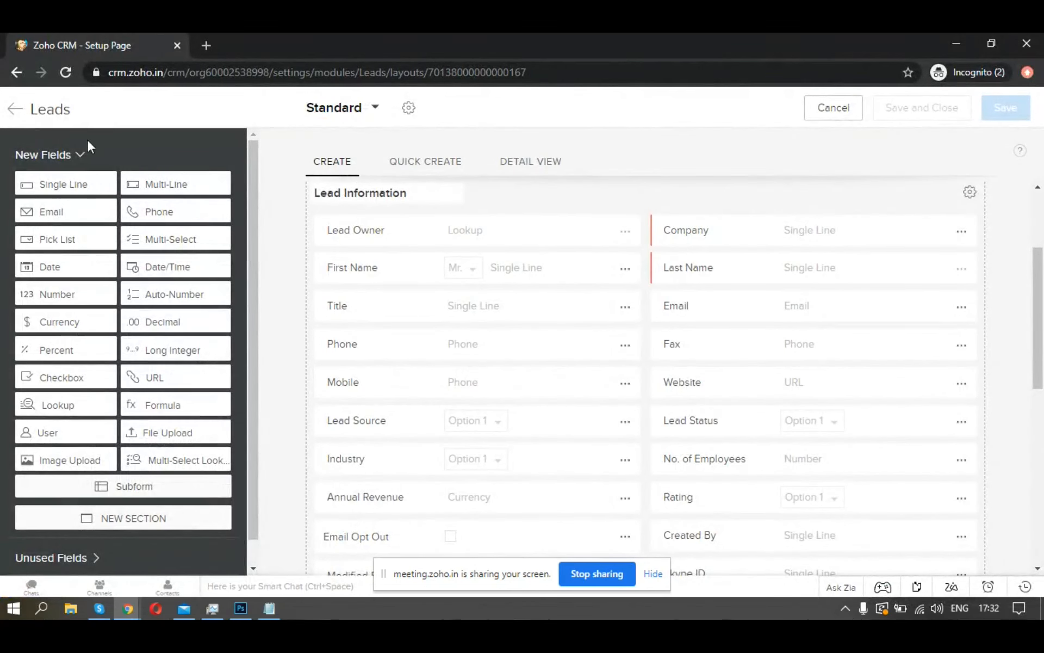
click(20, 116)
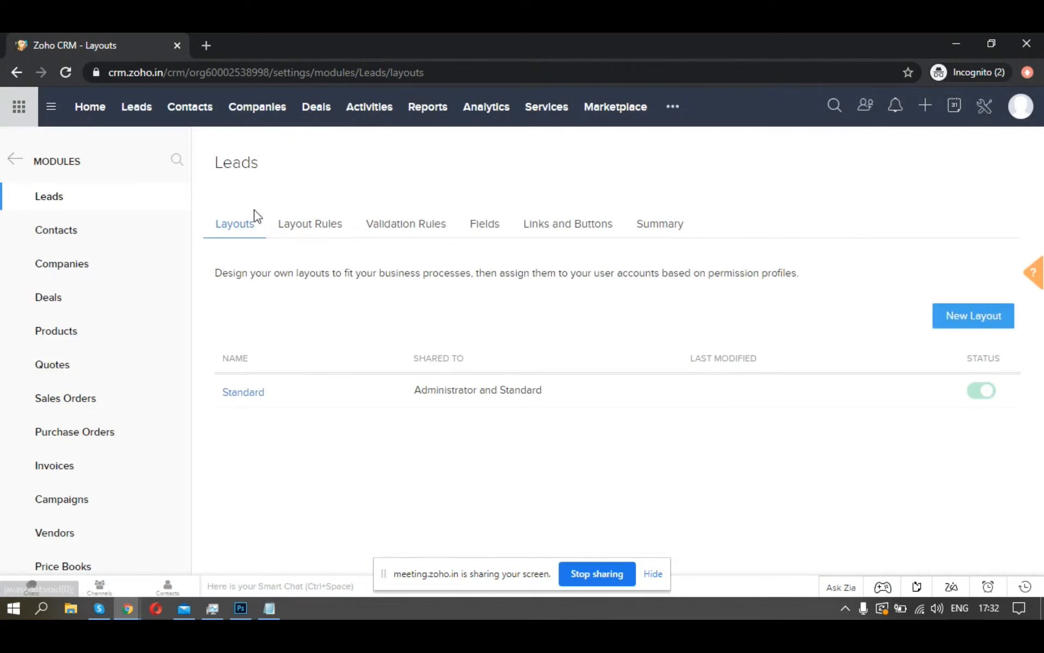
click(58, 299)
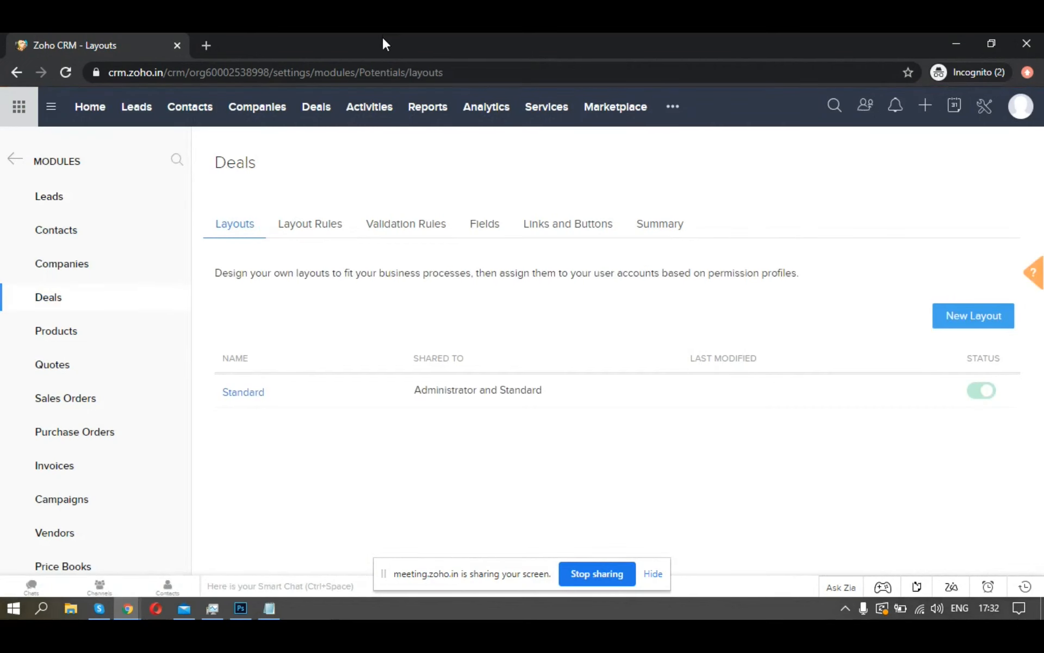
mouse_move(244, 383)
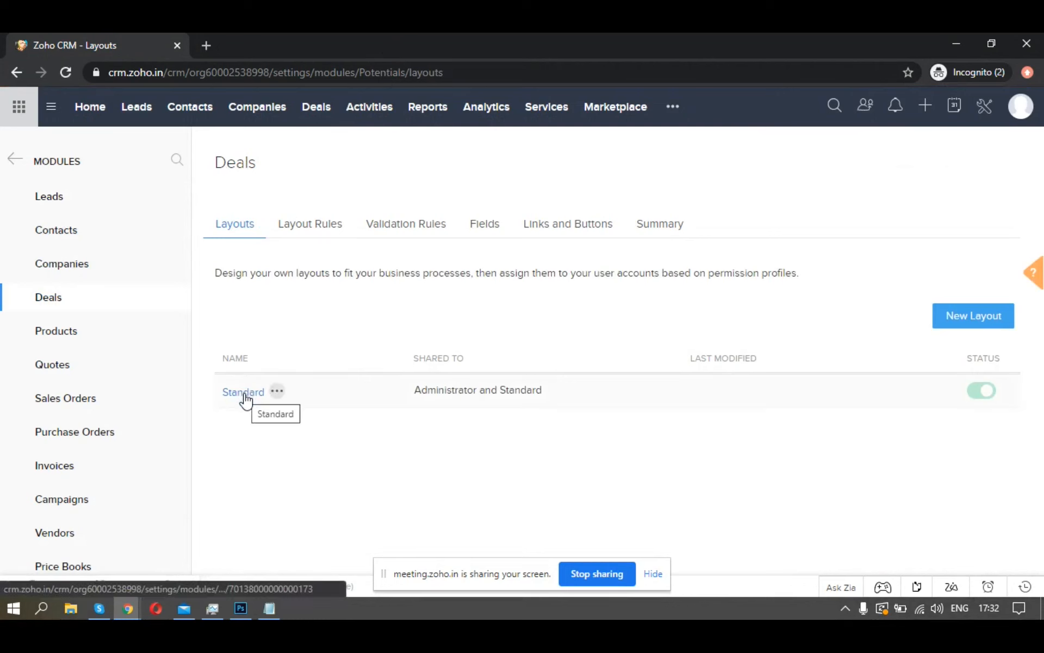
double_click(237, 165)
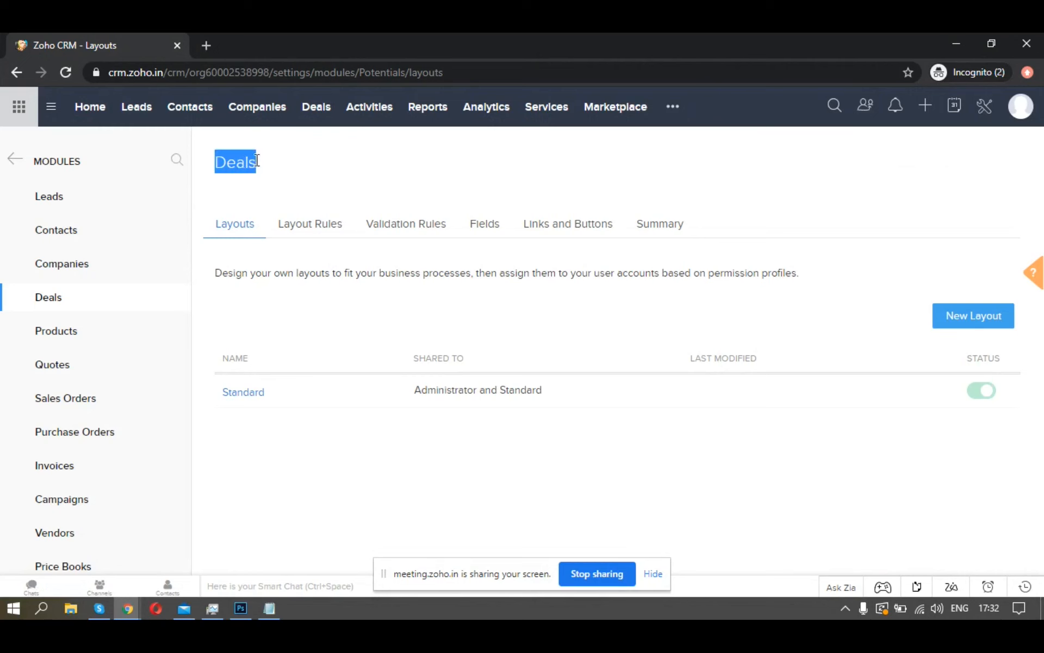
click(247, 393)
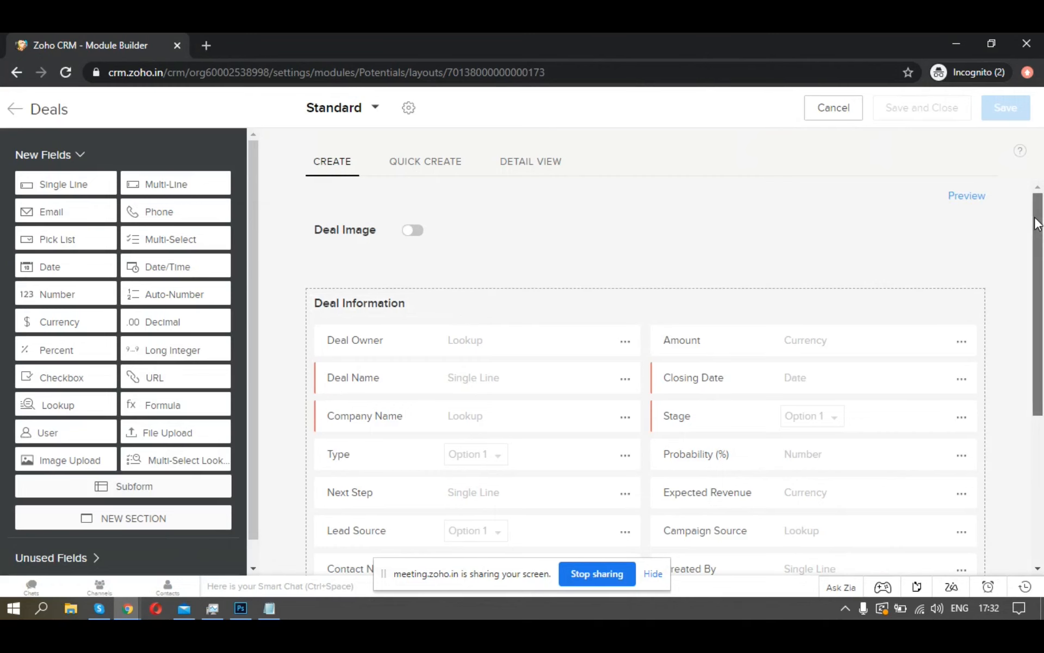
- Open the Stage-Probability Mapping of the Stage field in the Deal Information section
drag(1037, 223, 1037, 289)
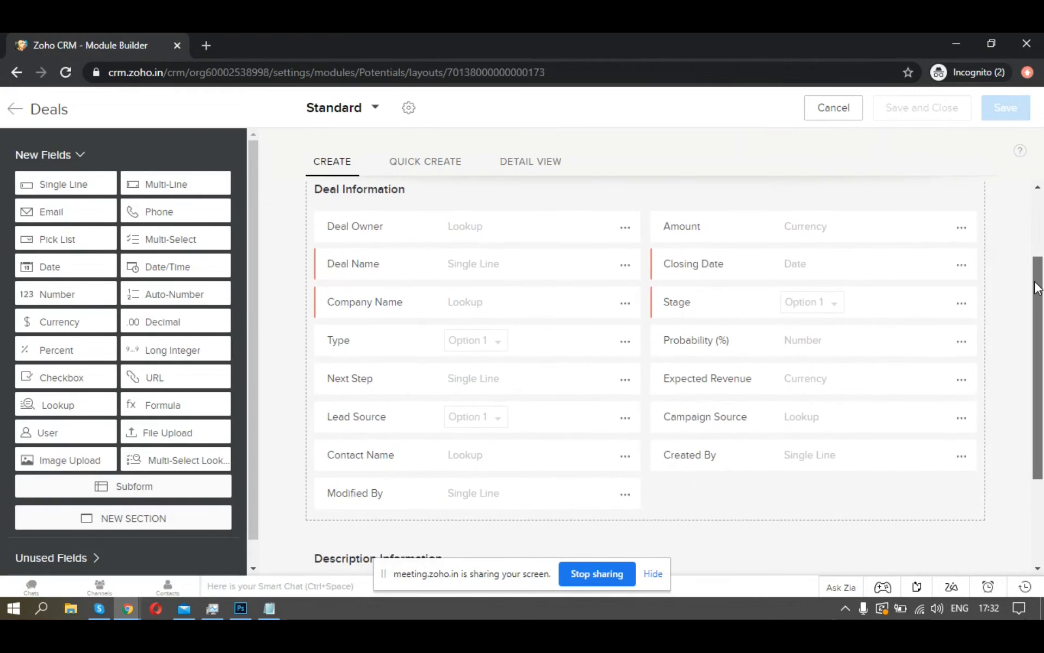
drag(1037, 288, 1036, 287)
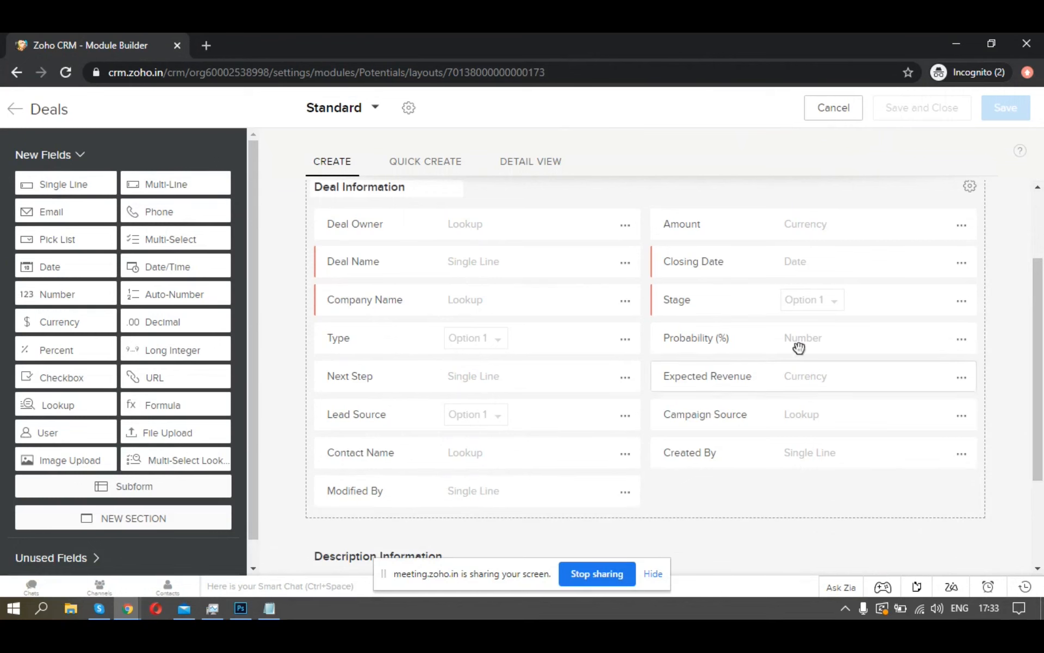
click(961, 304)
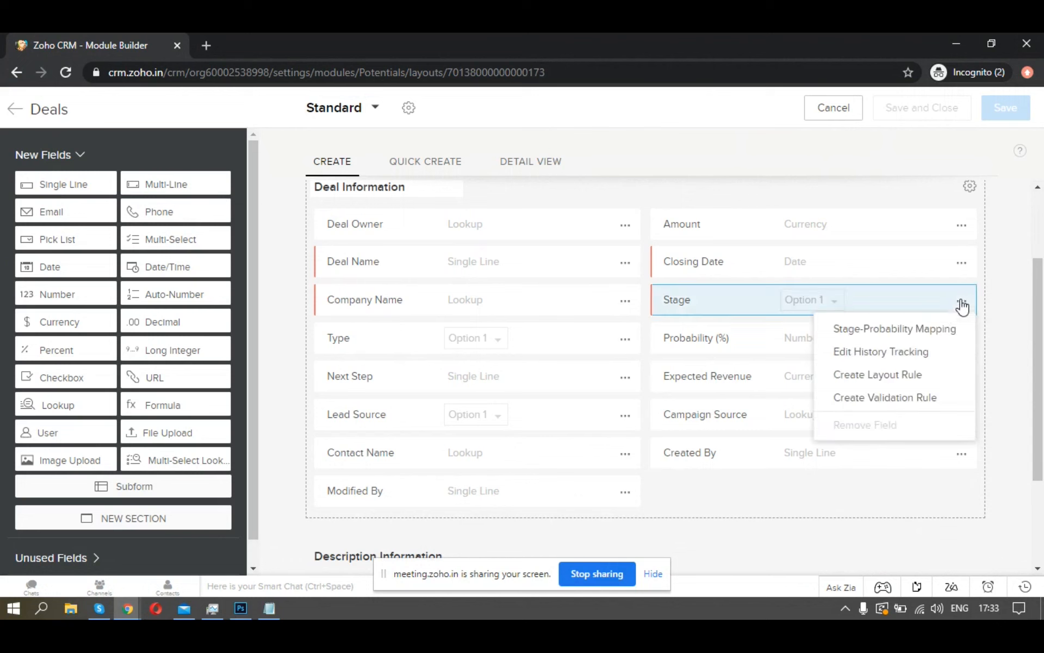
click(871, 344)
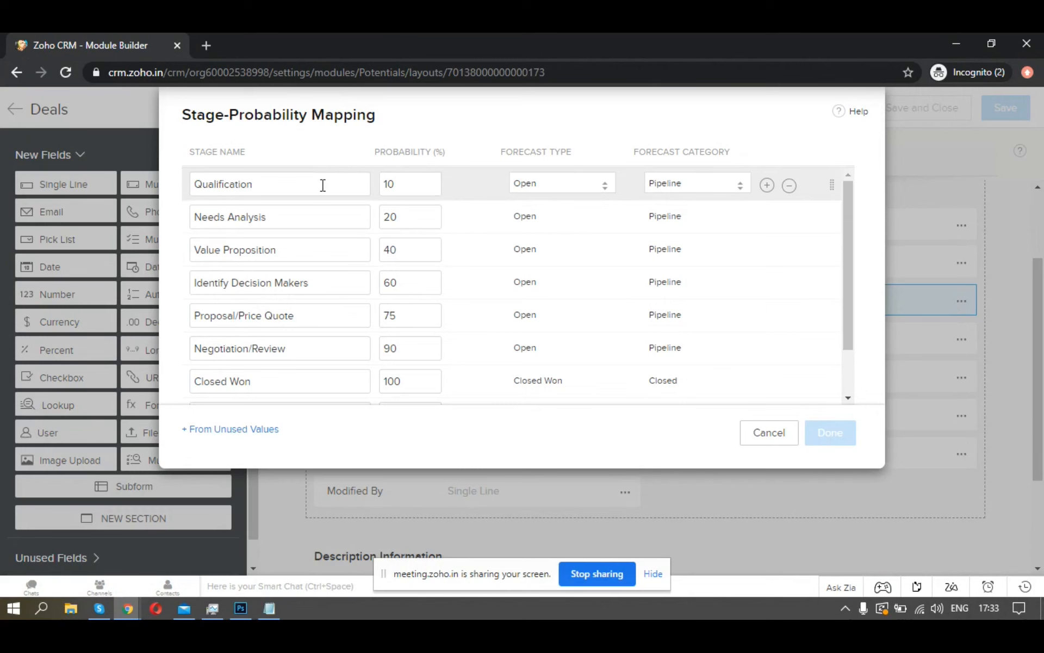
- Review the stages from Qualification through Negotiation/Review and their probabilities in the Stage-Probability Mapping
double_click(248, 186)
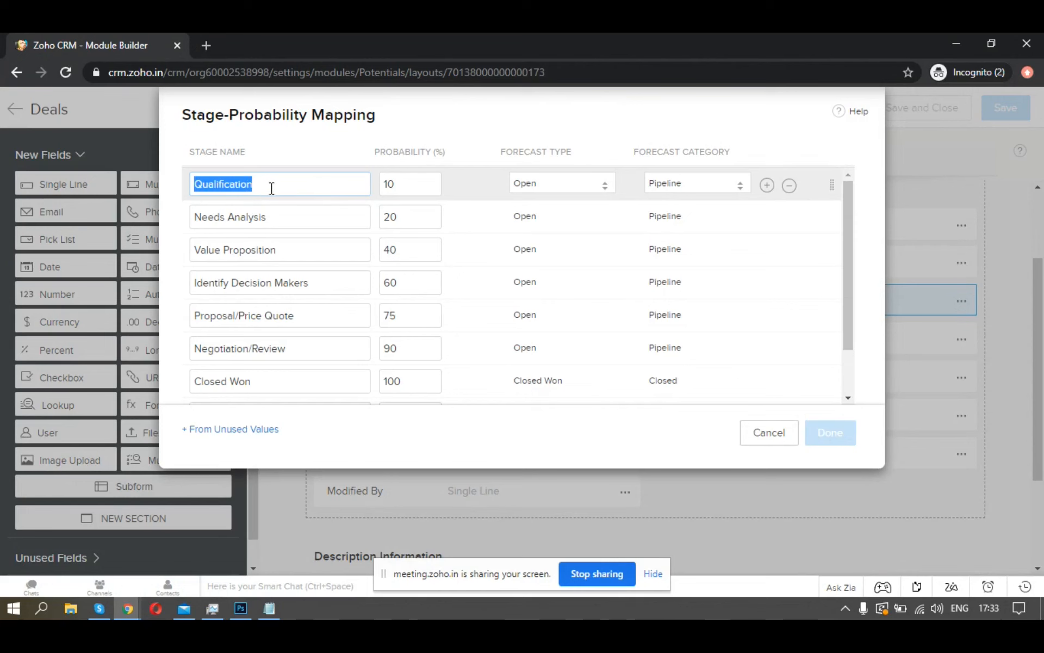
double_click(398, 183)
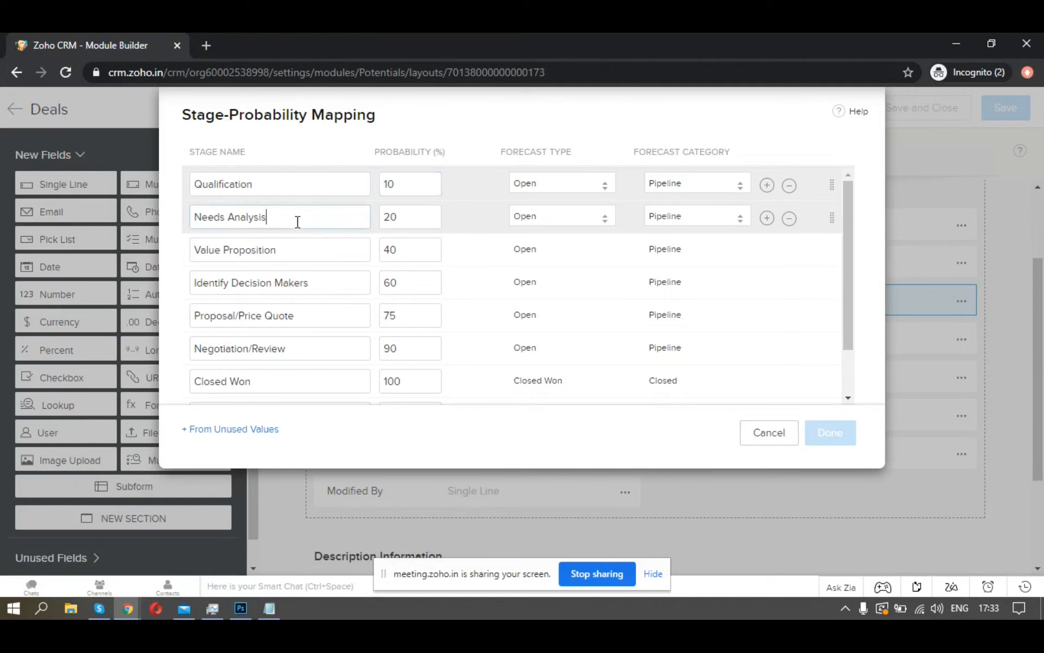
triple_click(297, 222)
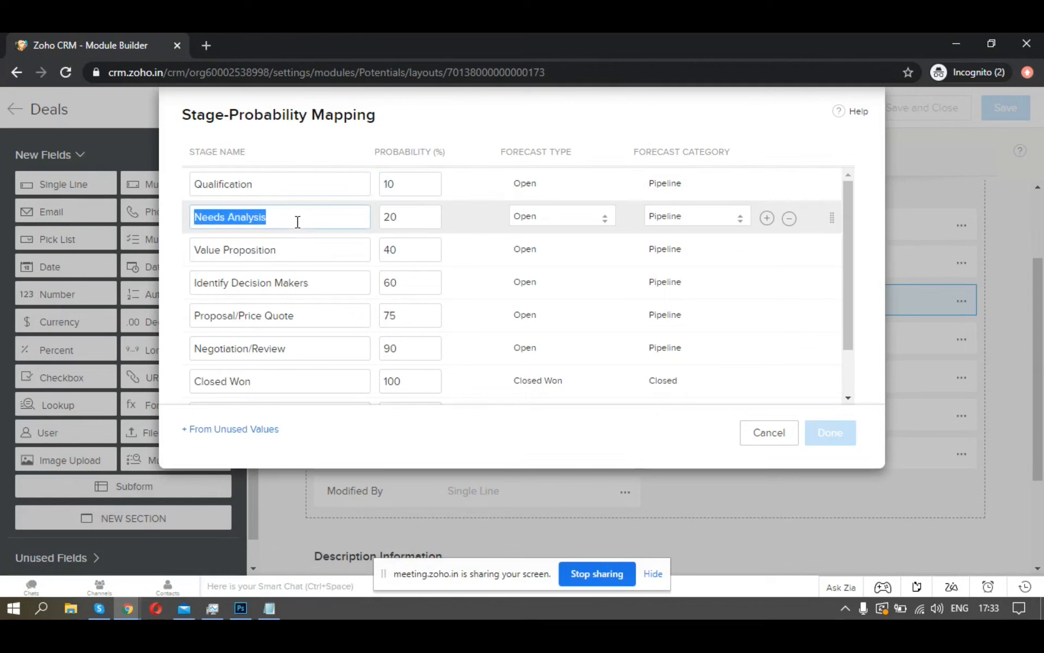
click(387, 215)
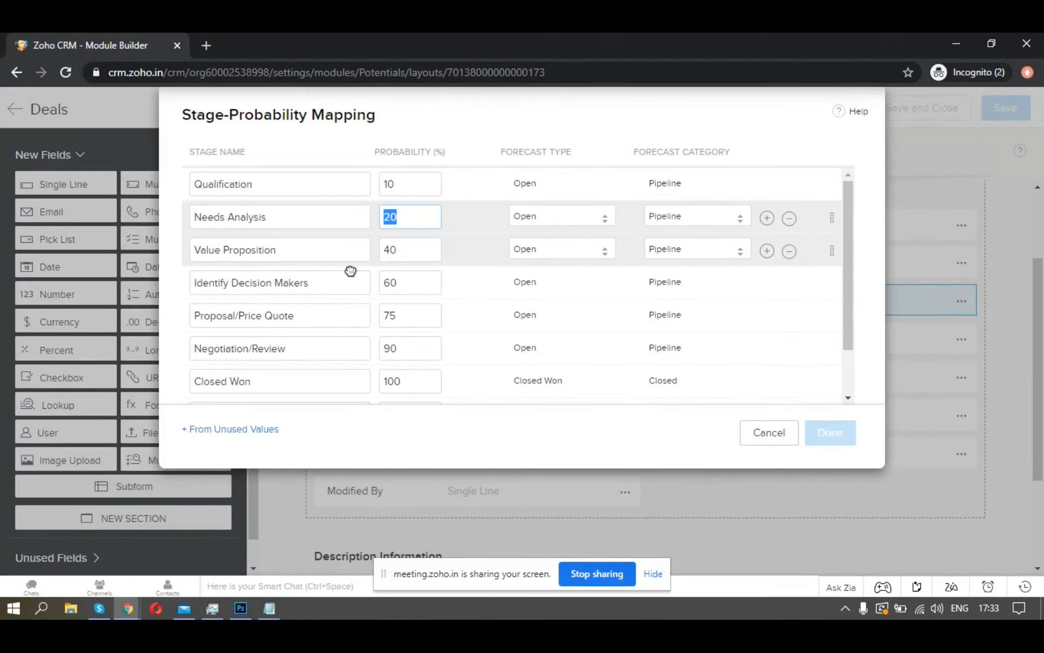
triple_click(278, 249)
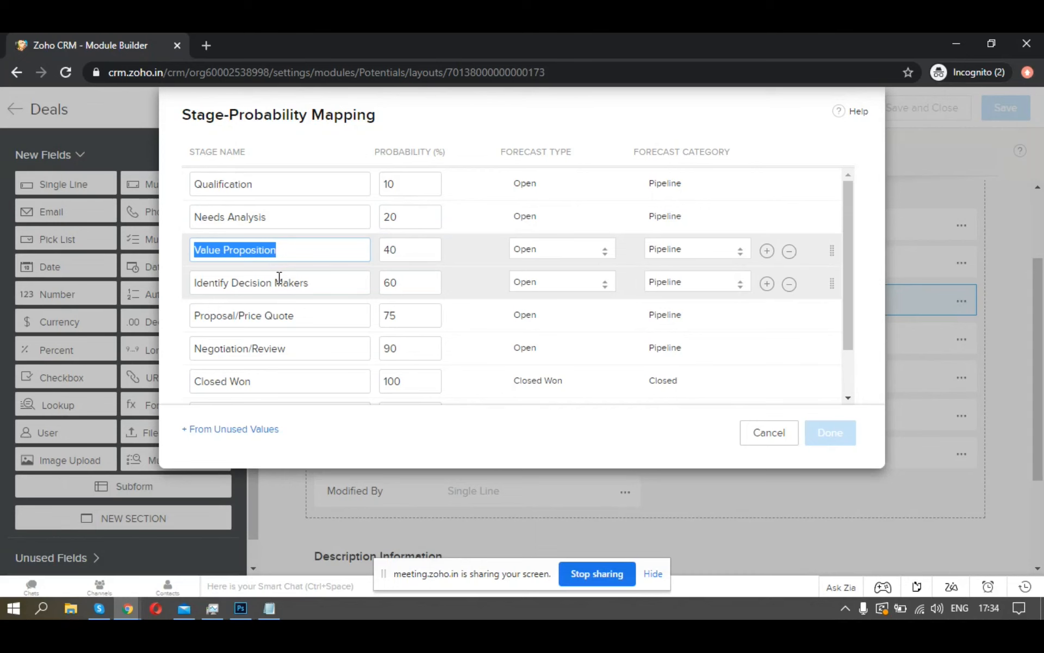
click(279, 278)
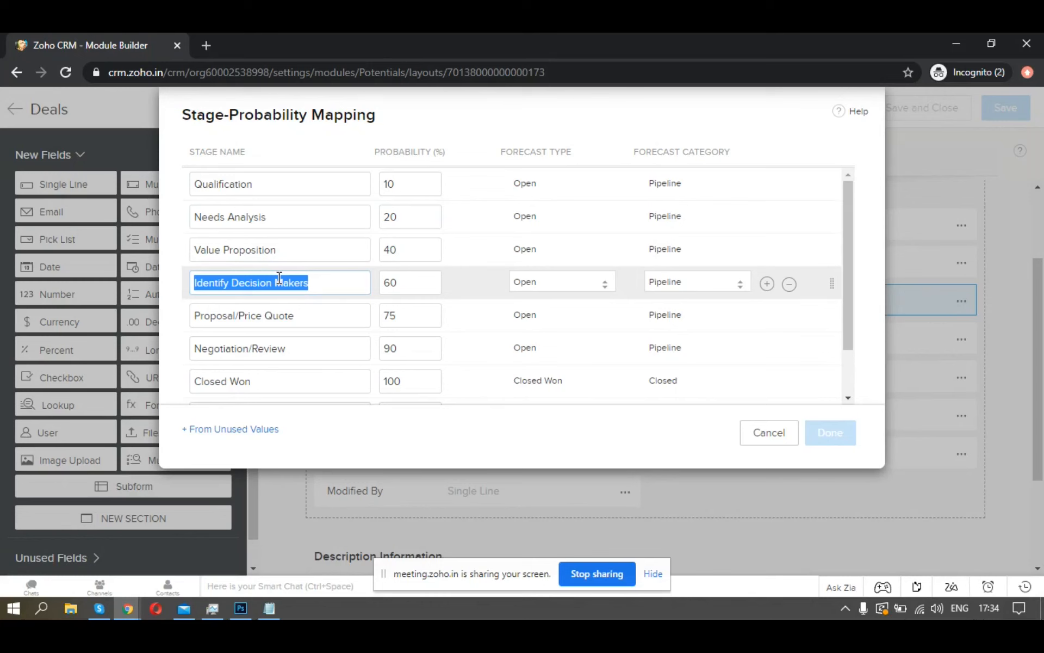
click(272, 251)
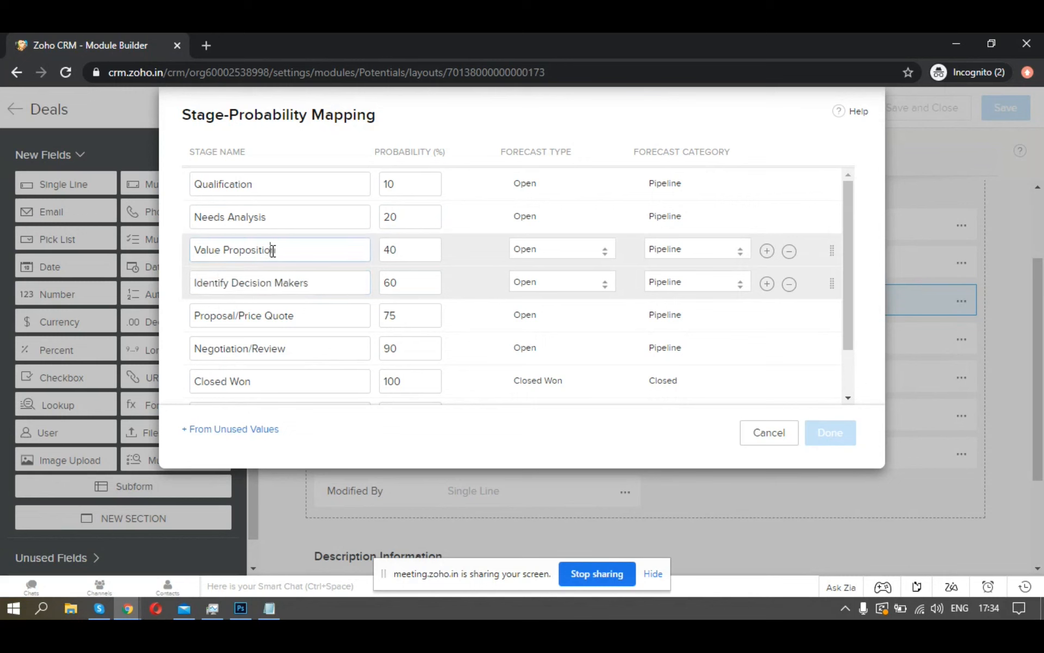
triple_click(272, 250)
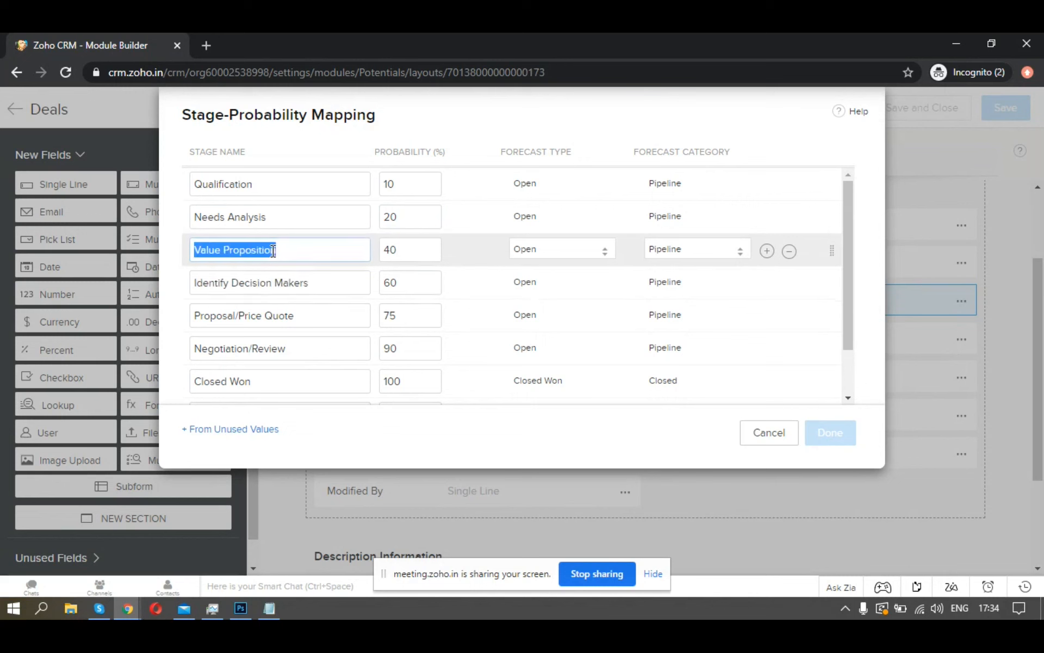
click(325, 278)
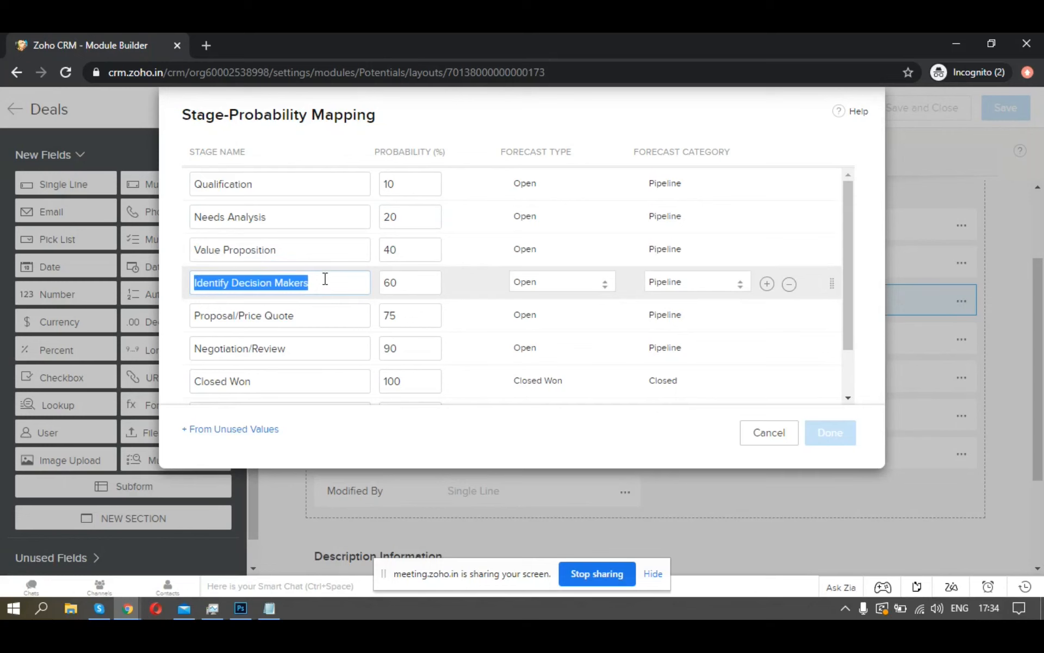
click(326, 278)
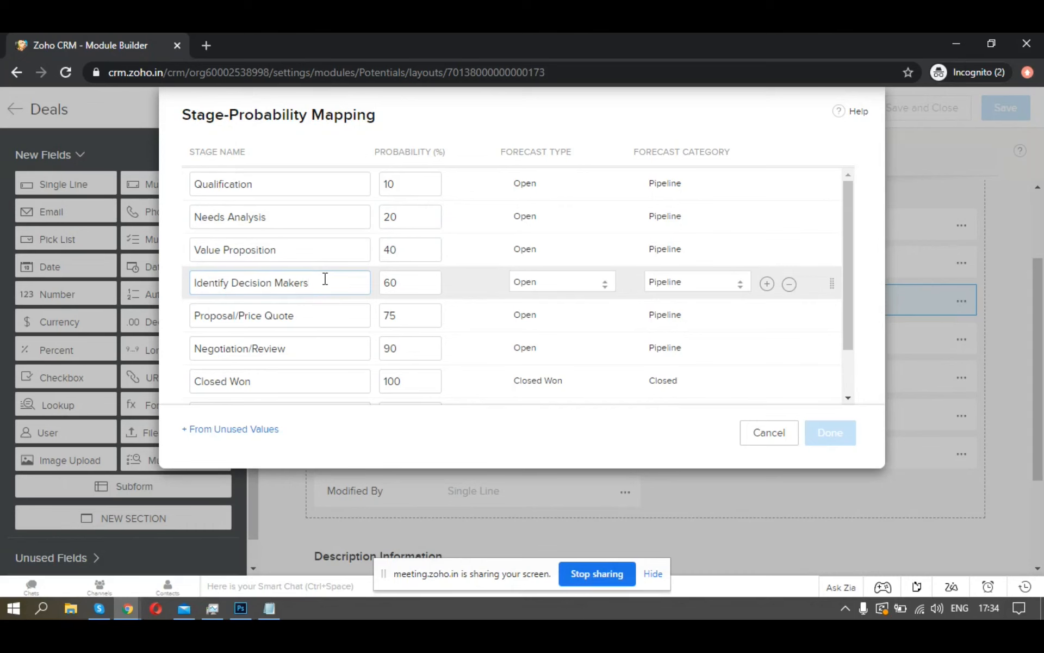
triple_click(308, 322)
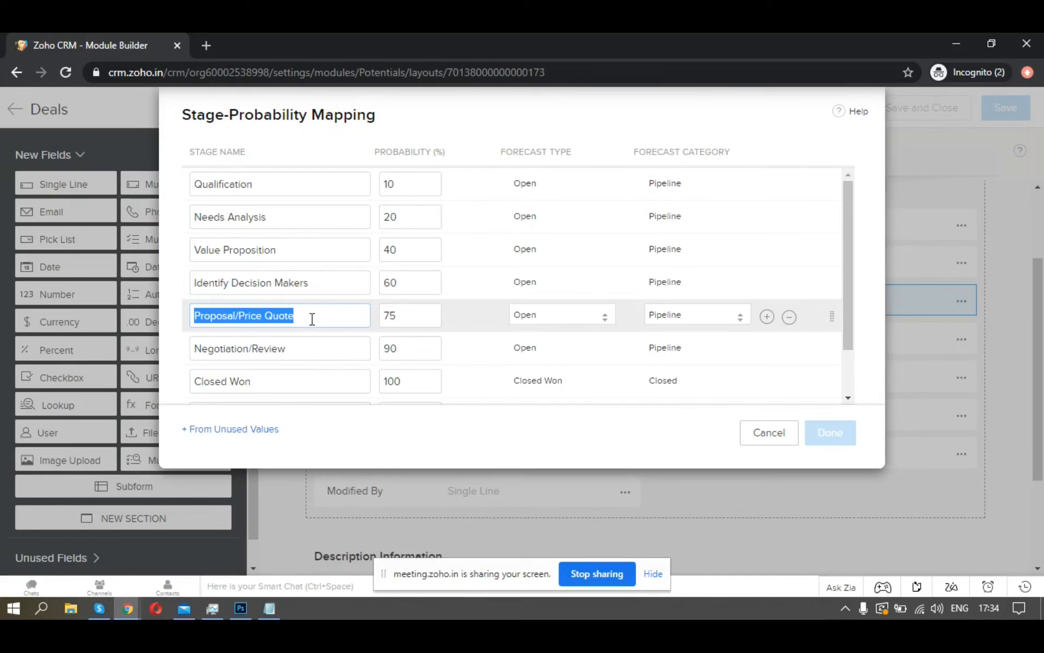
click(311, 346)
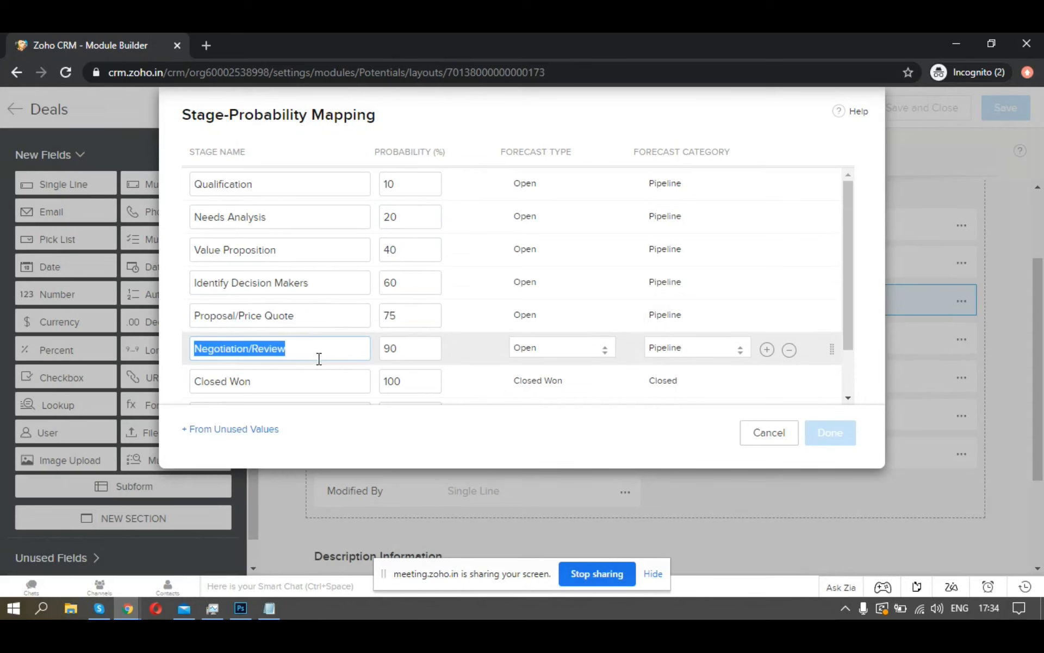
- Review the Closed Won, Closed Lost and Closed-Lost to Competition stages, and leave the Stage-Probability Mapping without changes
scroll(319, 359, down, 2)
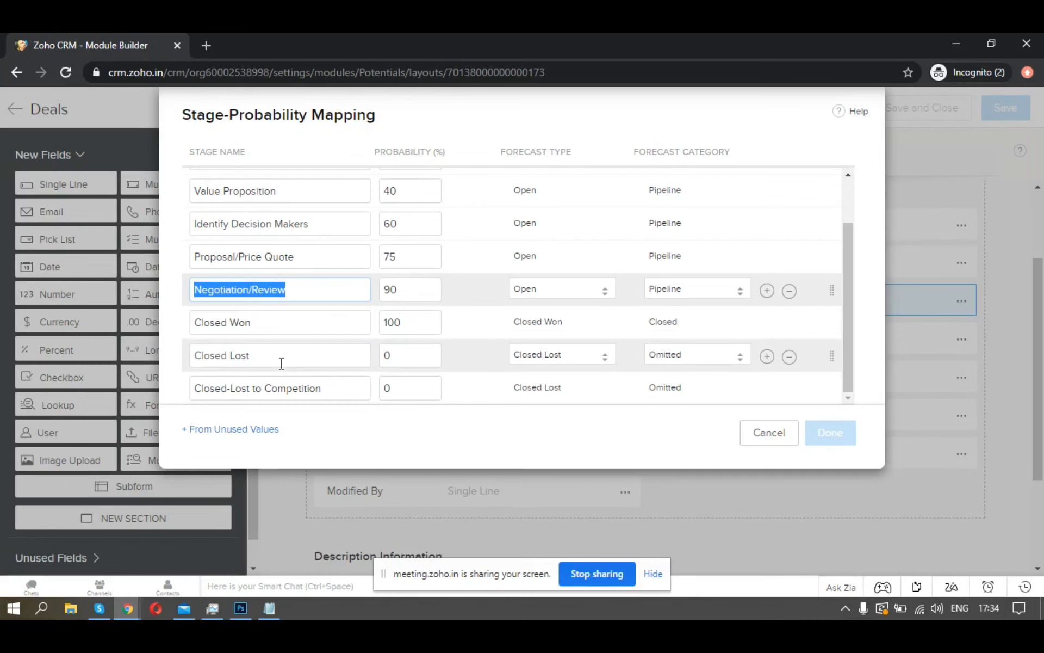
click(284, 322)
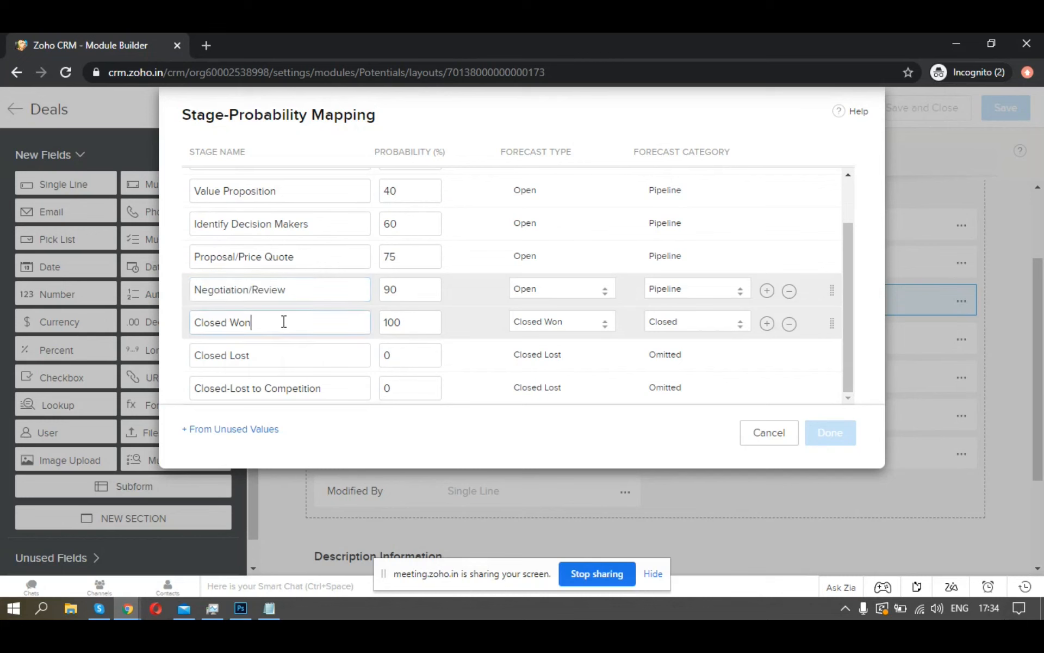
click(407, 326)
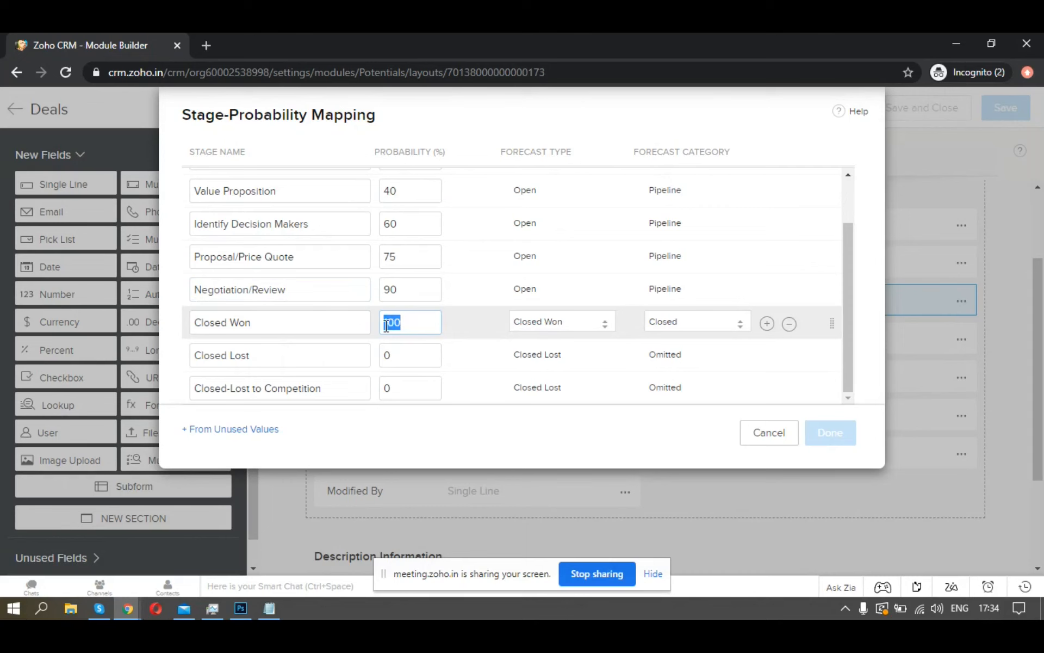
click(290, 352)
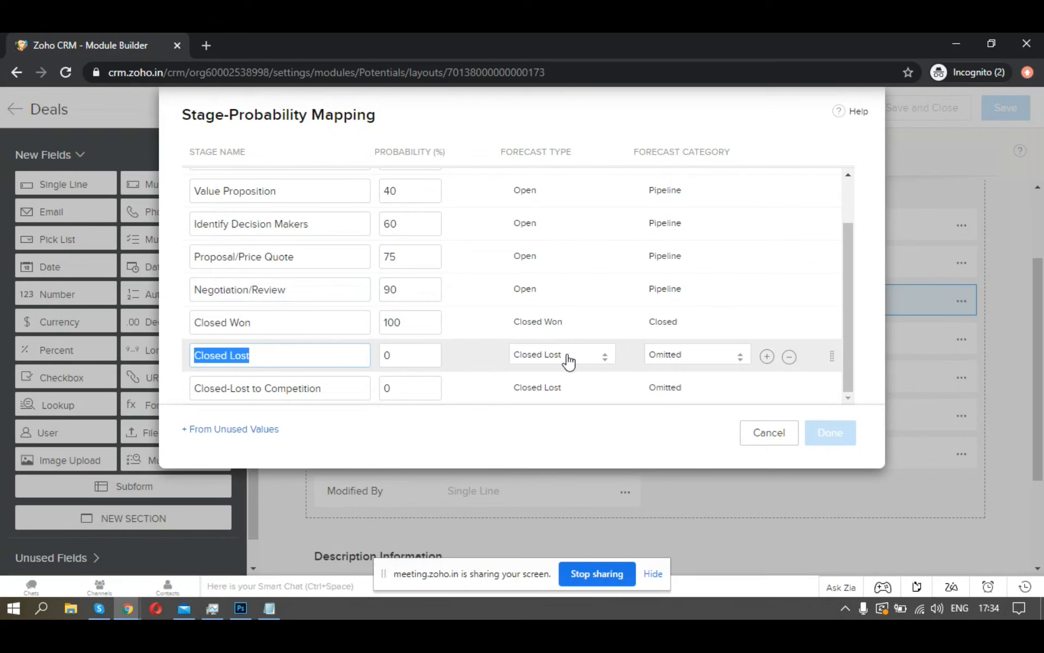
mouse_move(316, 387)
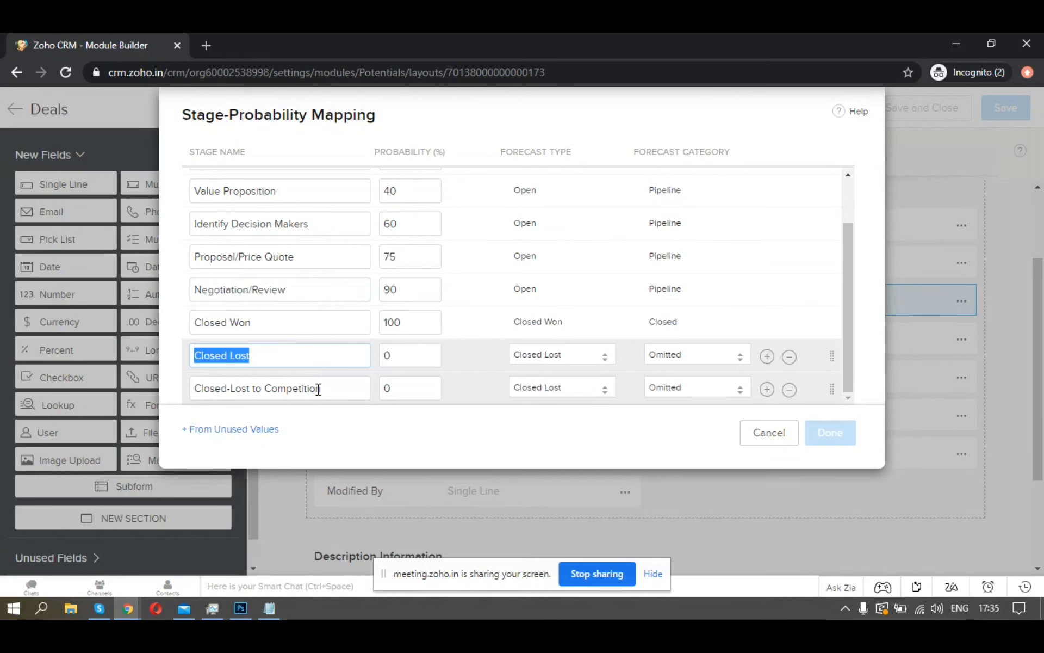
click(318, 388)
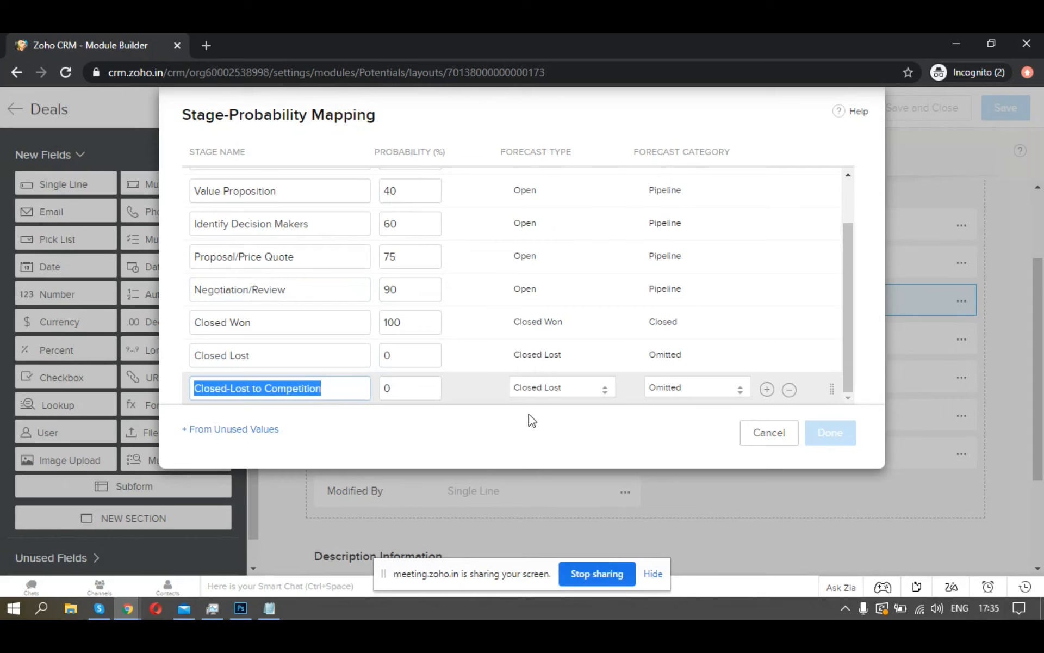
click(768, 445)
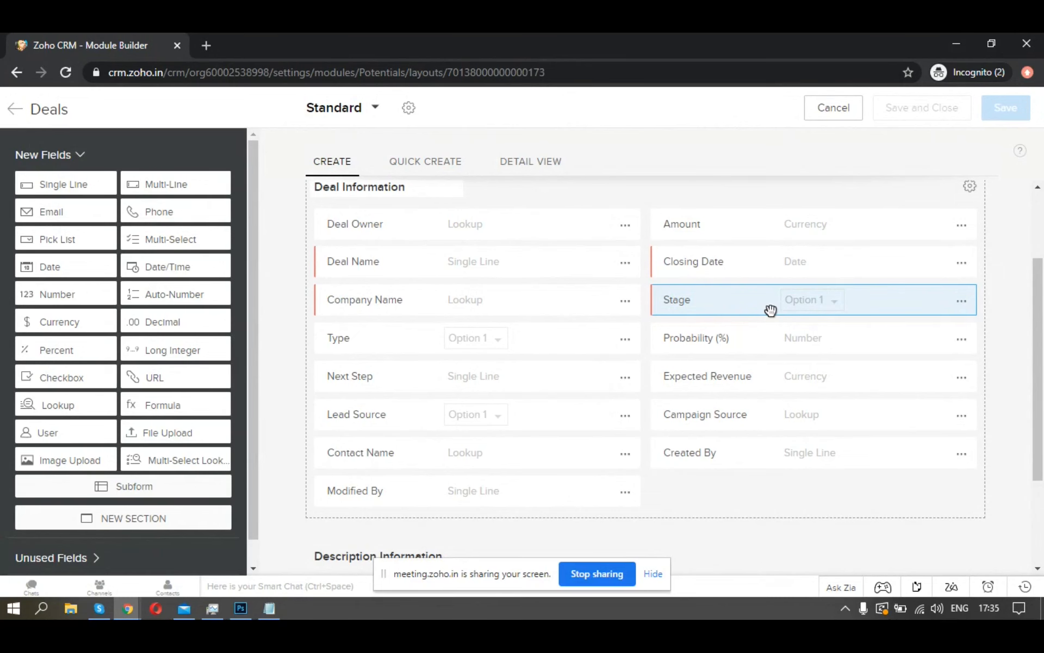
- Check the Module 5 Customization slides in the presentation, return to Zoho CRM, and open the Validation Rules of the Deals module
key(alt+Tab)
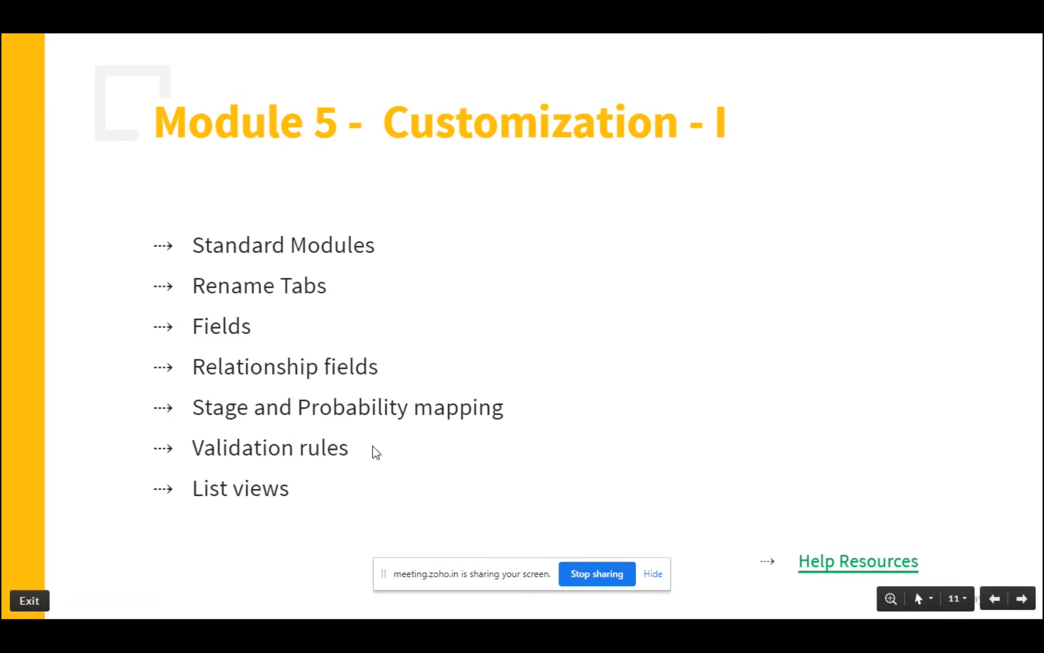
key(Right)
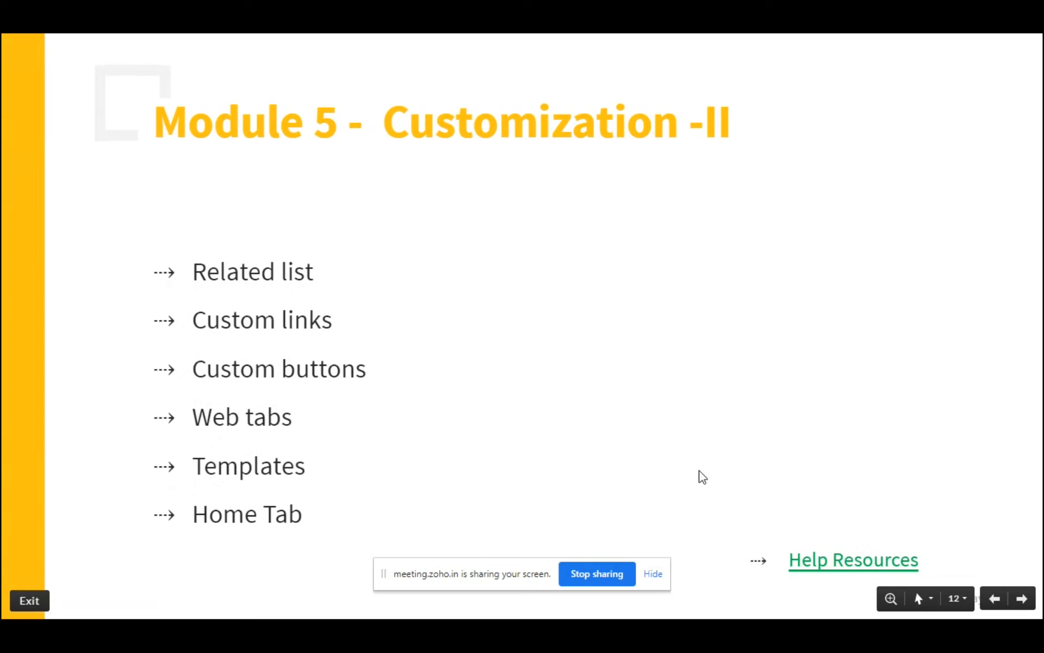
key(Left)
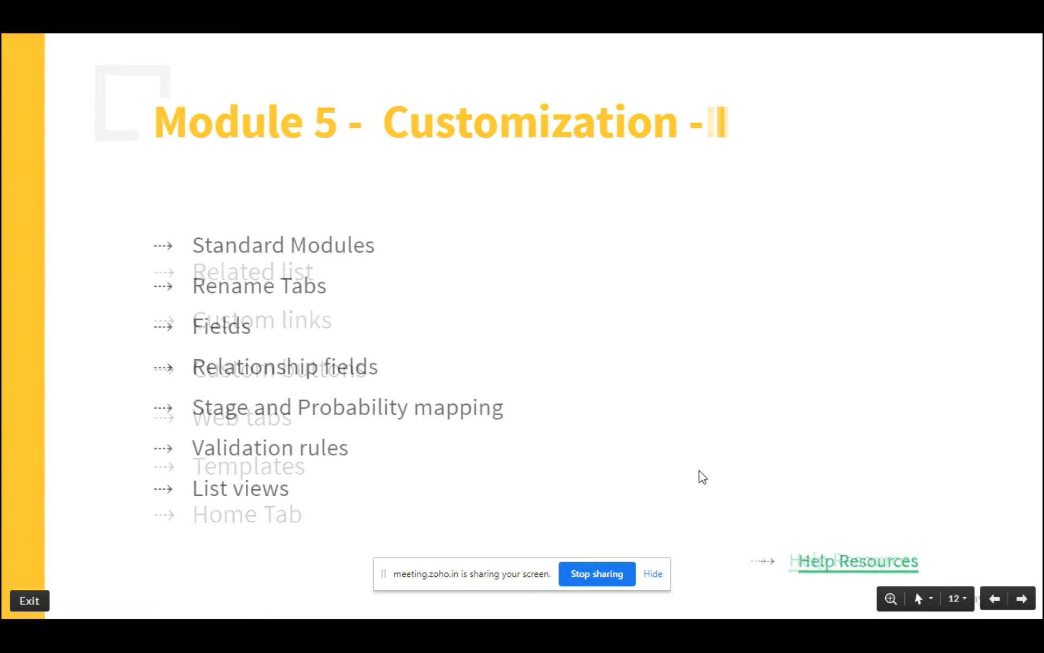
key(alt+Tab)
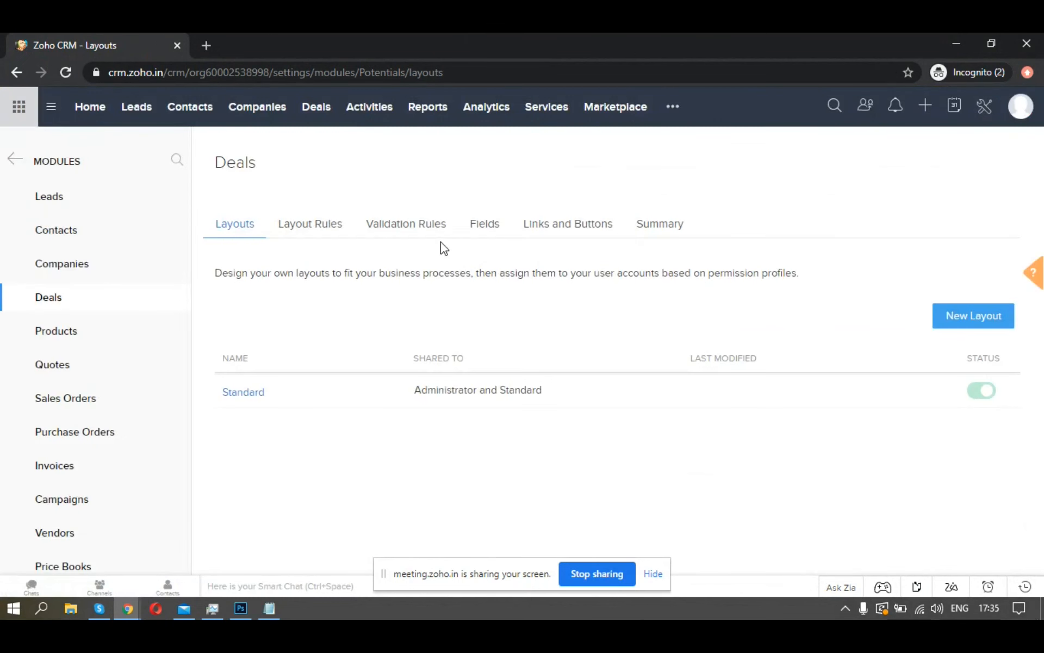
click(428, 231)
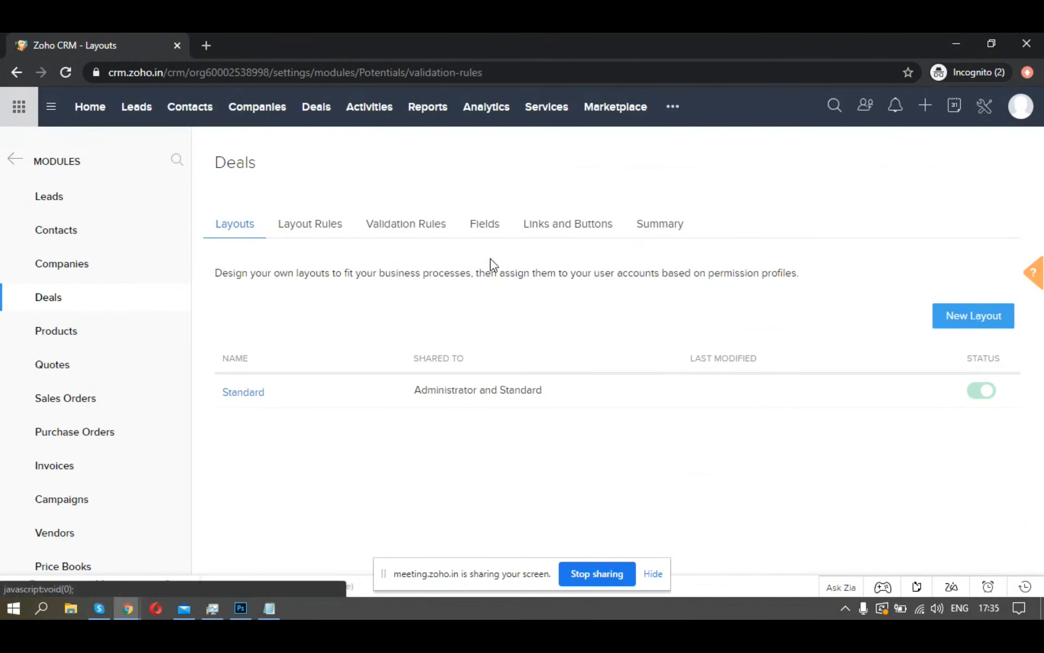
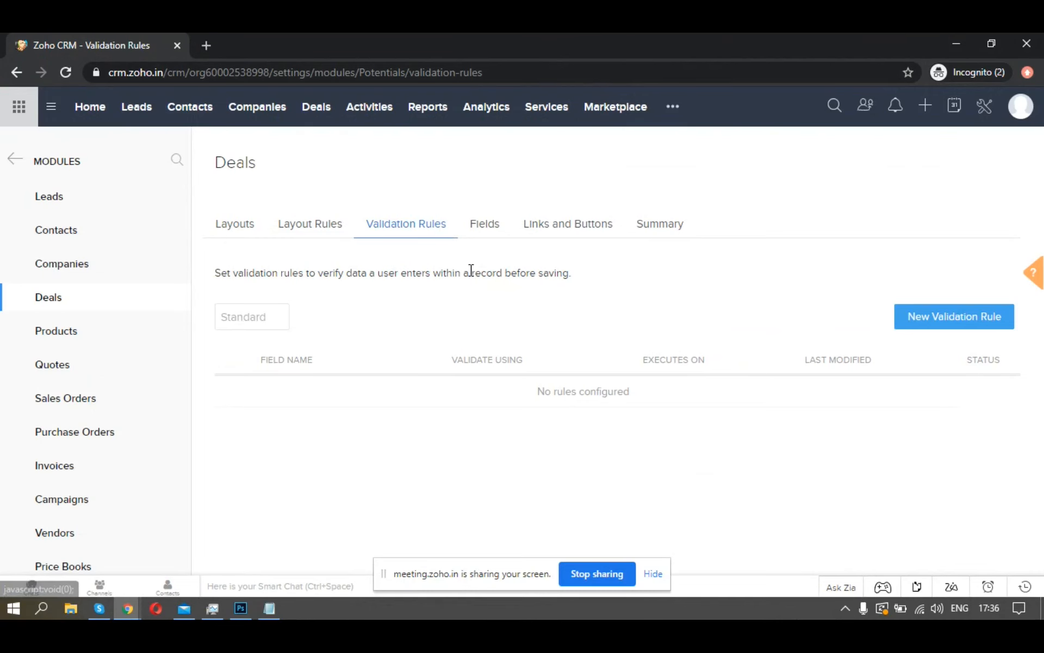
- Check the Customization I slide, return to Zoho CRM, and view the first record in Leads before going back to the list
key(alt+Tab)
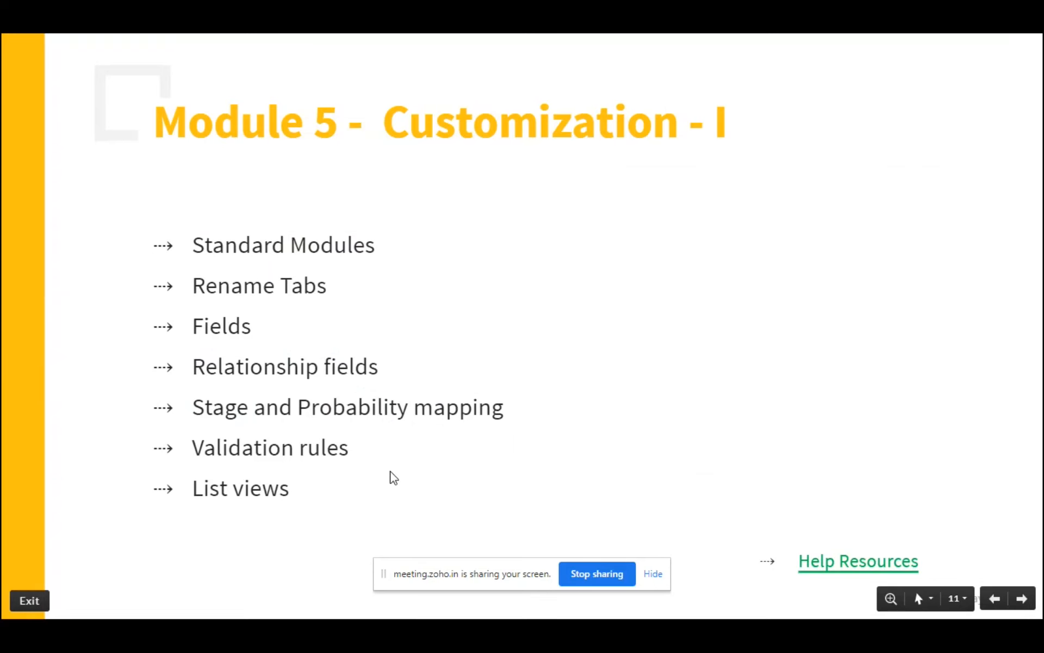
key(alt+Tab)
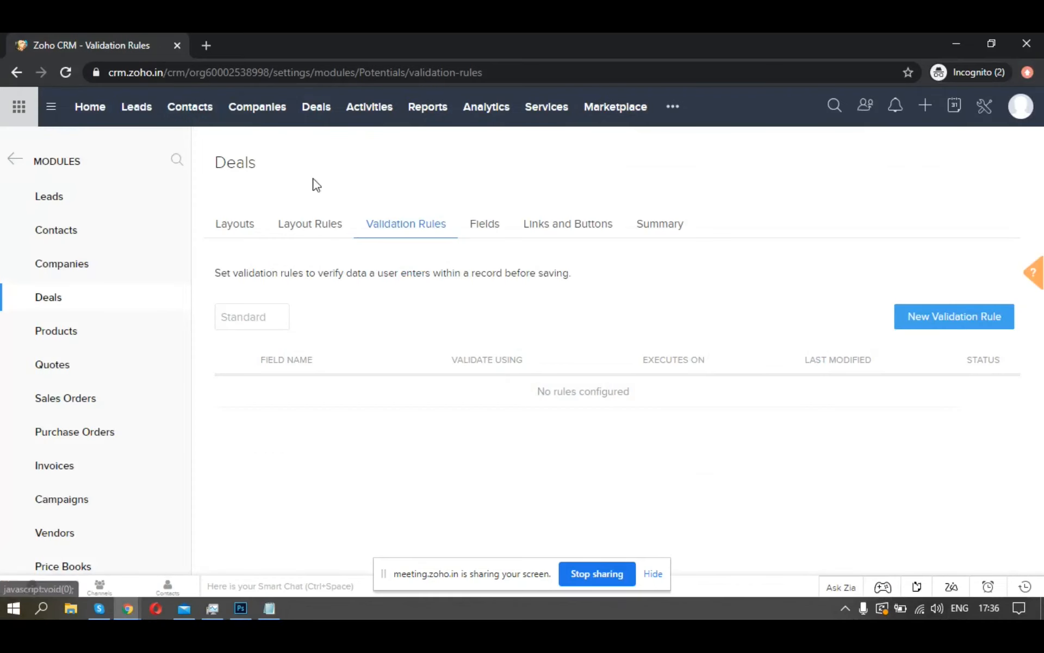
click(133, 109)
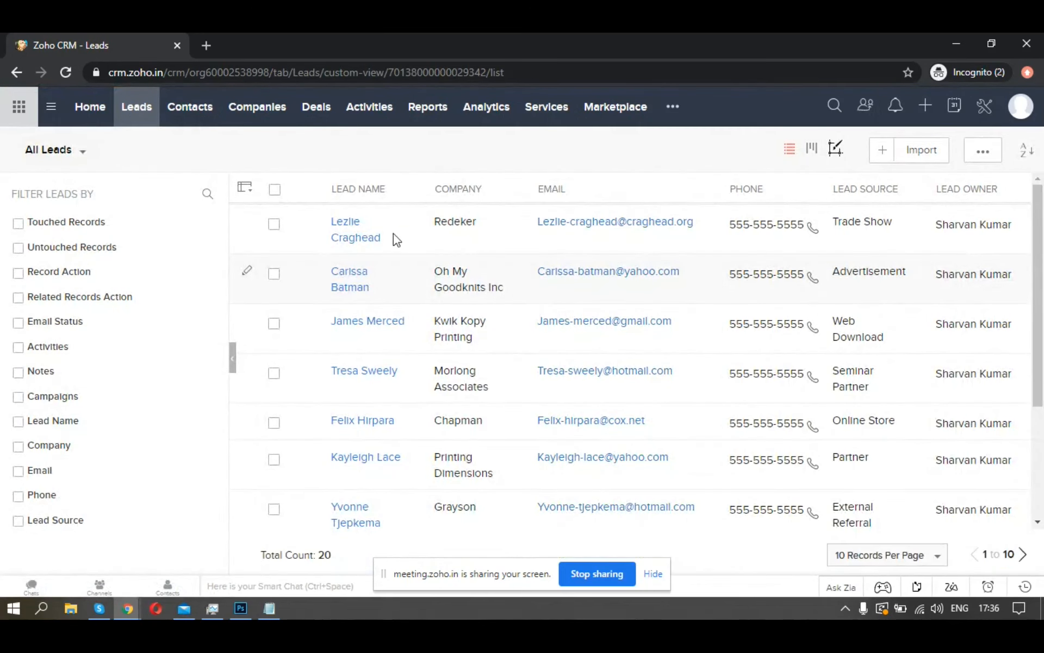
click(370, 237)
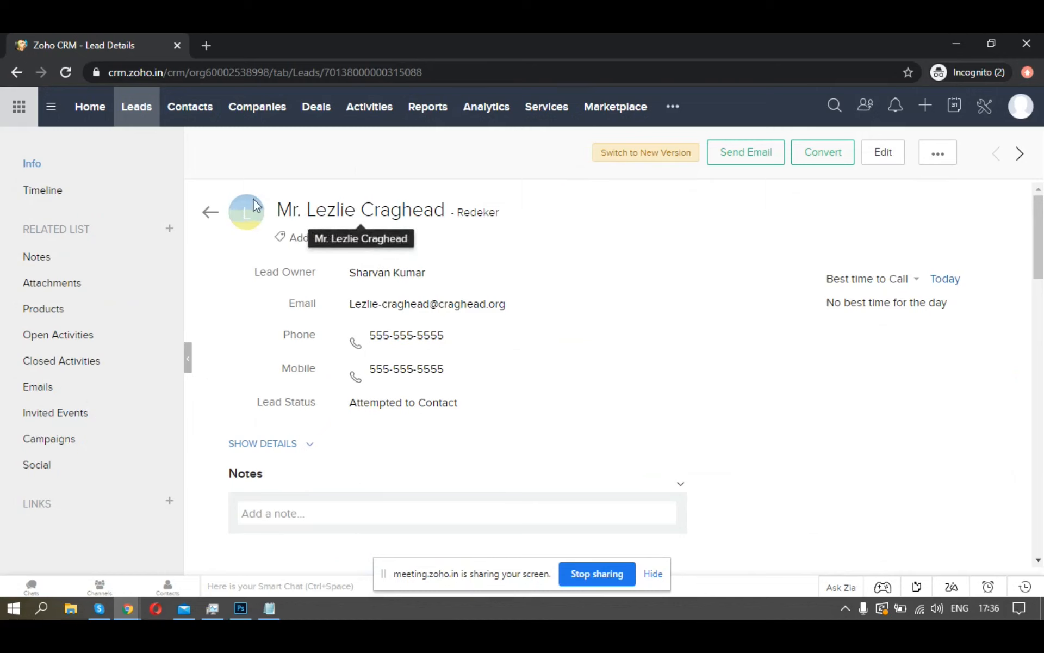
click(130, 117)
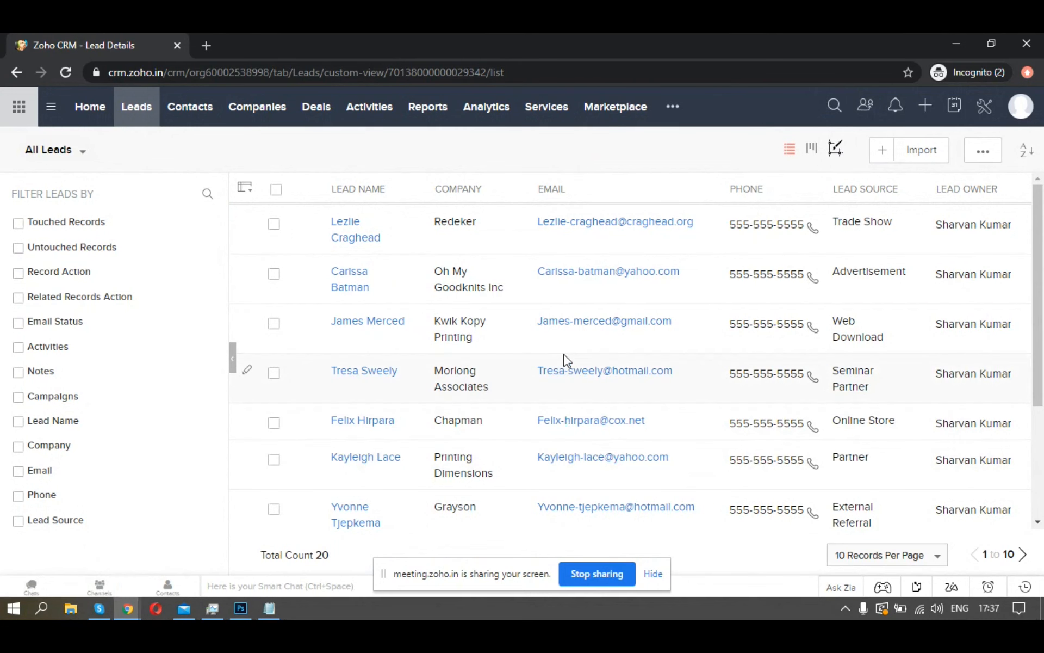
- Open the Kanban View settings for the leads, review the Categorize By and Aggregate By options, and cancel
click(808, 154)
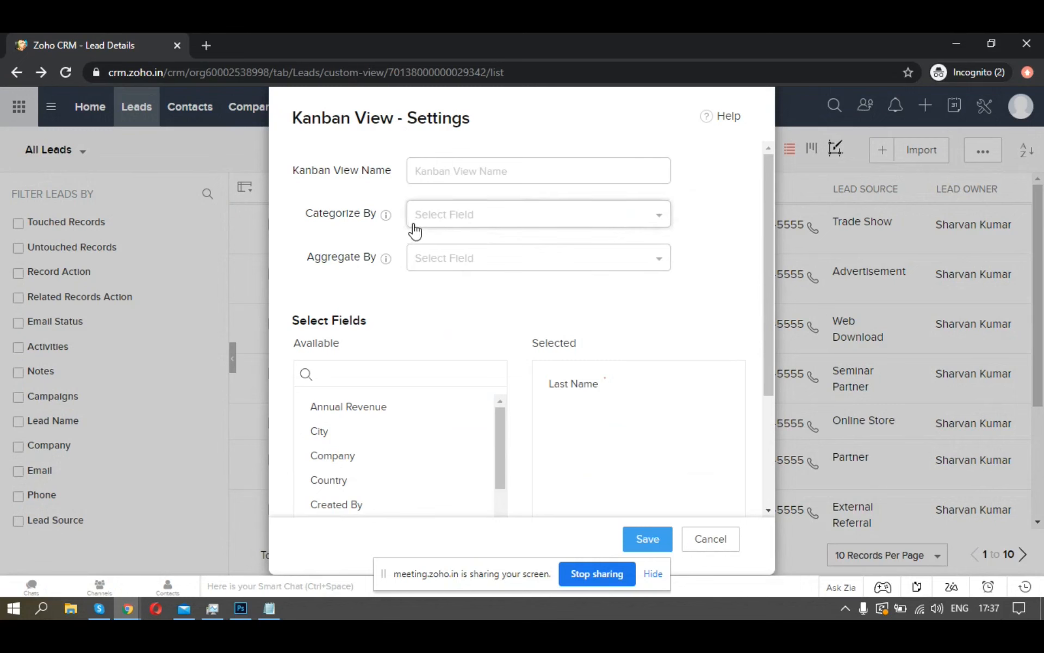
mouse_move(386, 258)
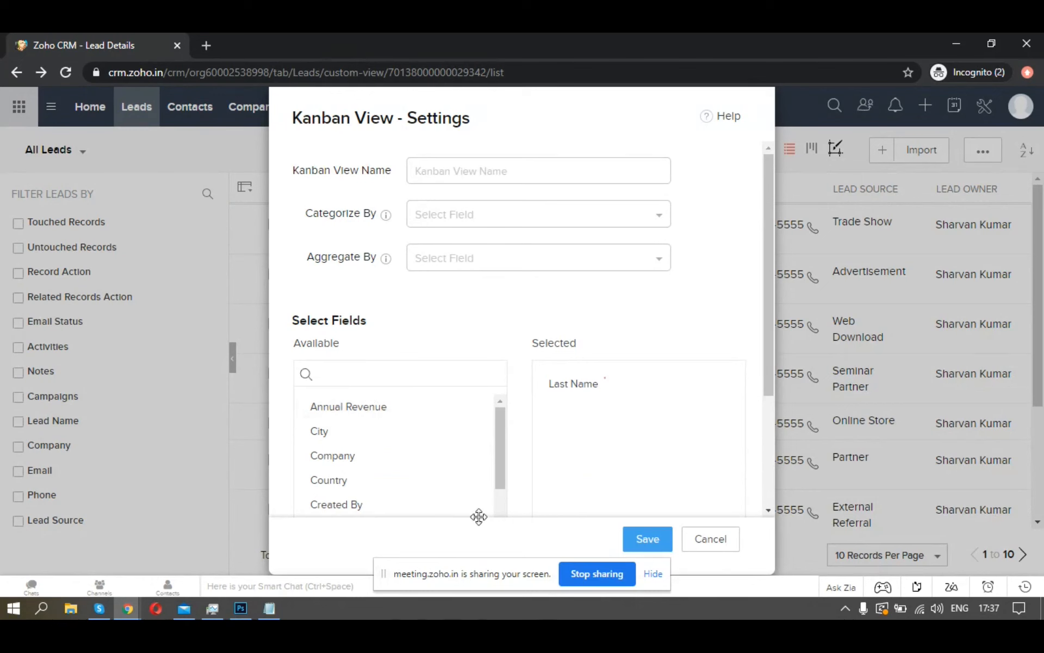
click(728, 540)
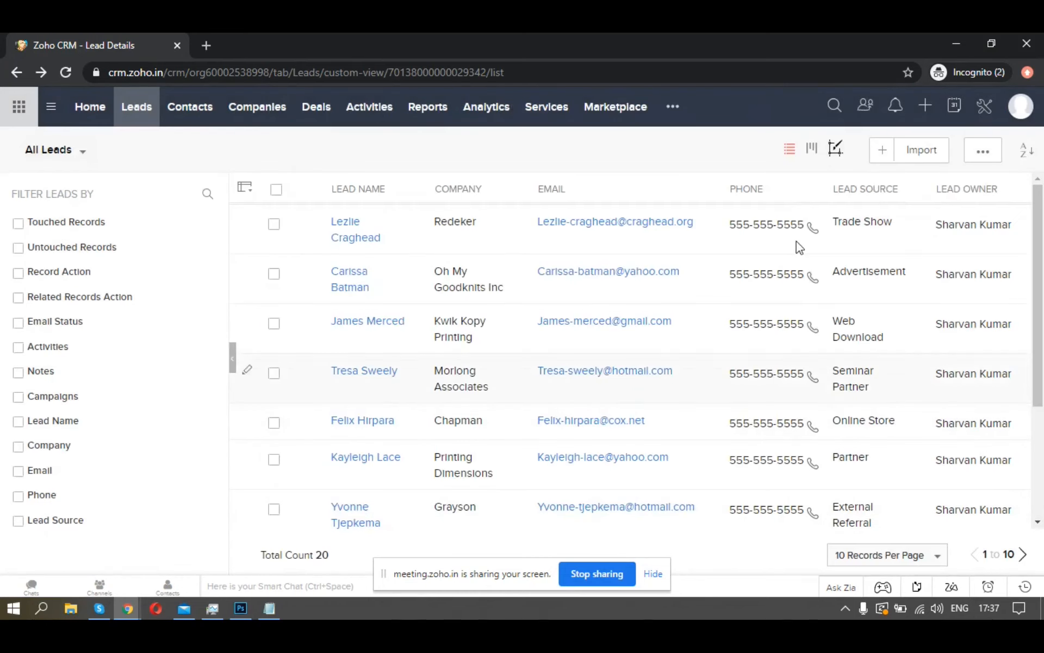
- Show the All Leads list in the Canvas view and reload the Leads module
click(841, 154)
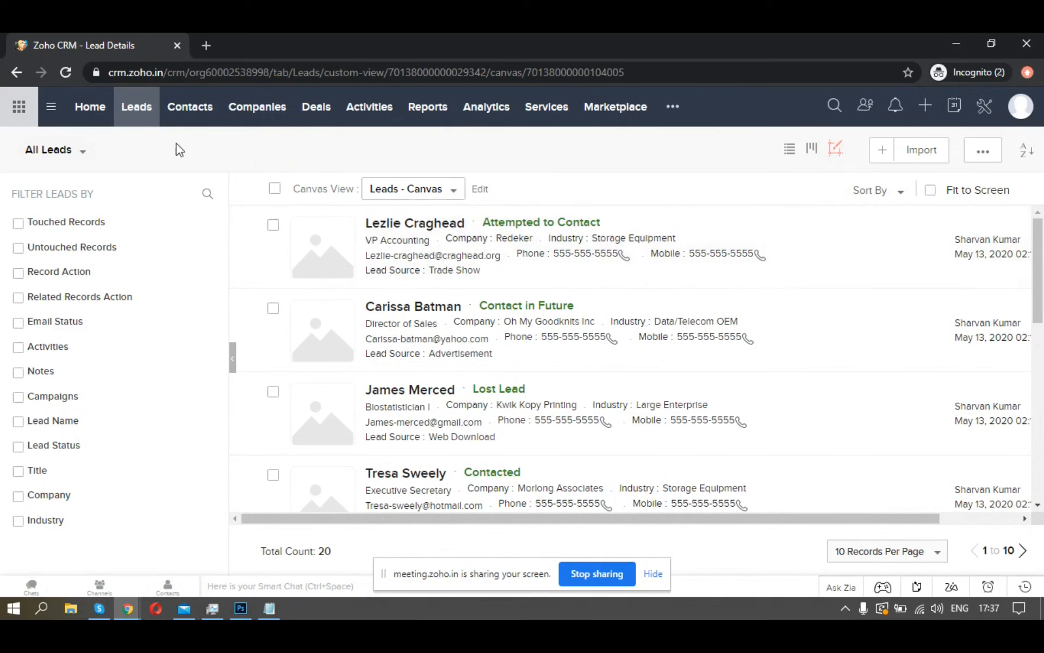
click(139, 112)
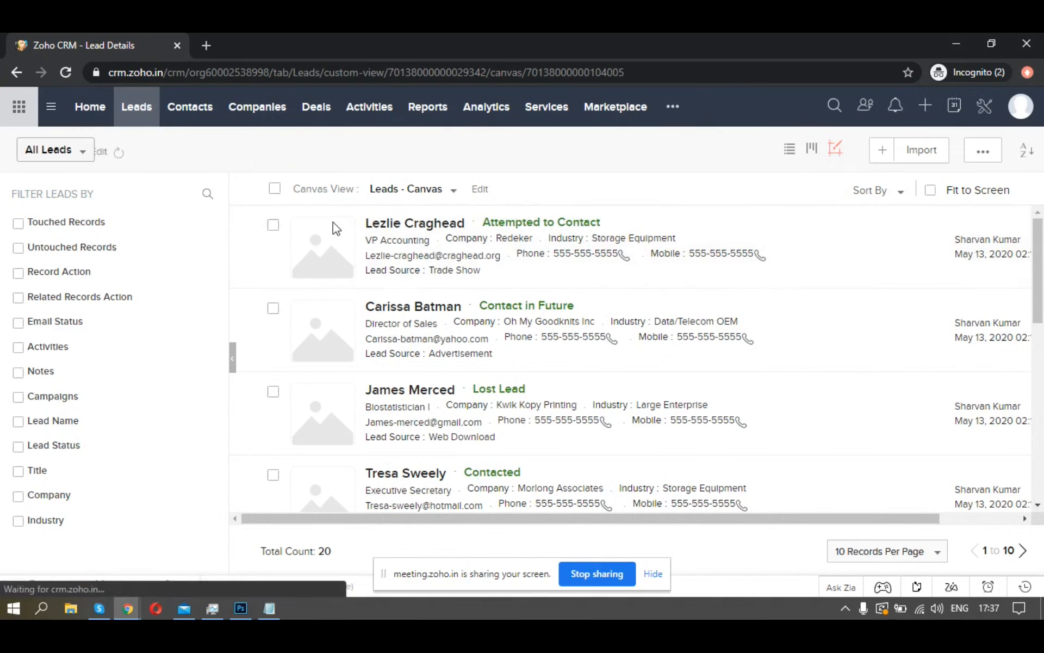
- Advance the presentation to the Customization -II slide, return to Zoho CRM, and open the first lead's record
key(alt+Tab)
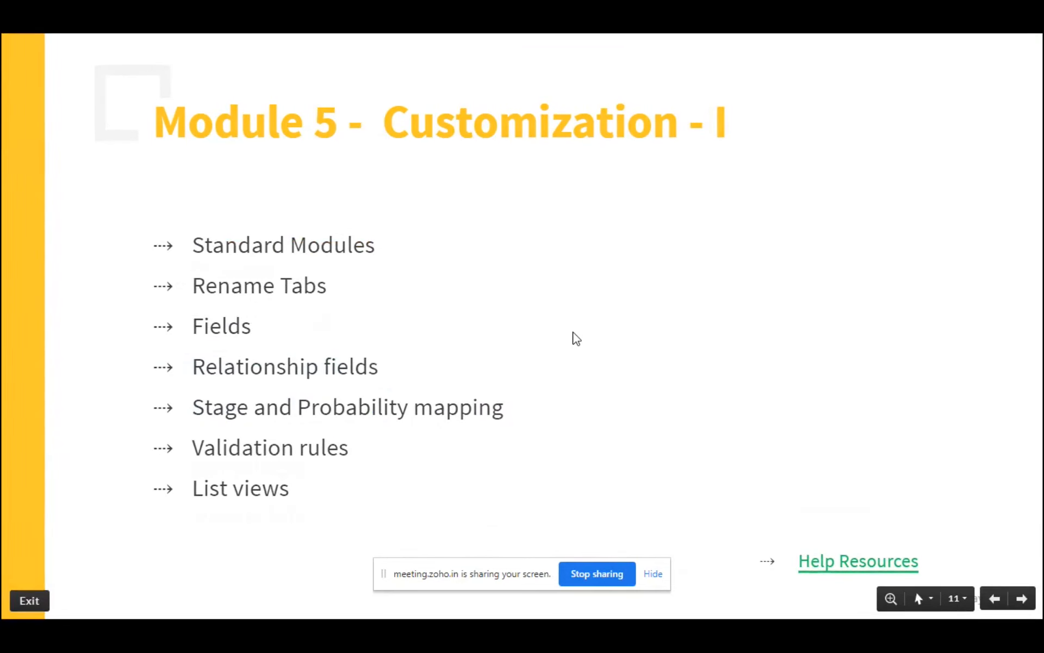
key(Right)
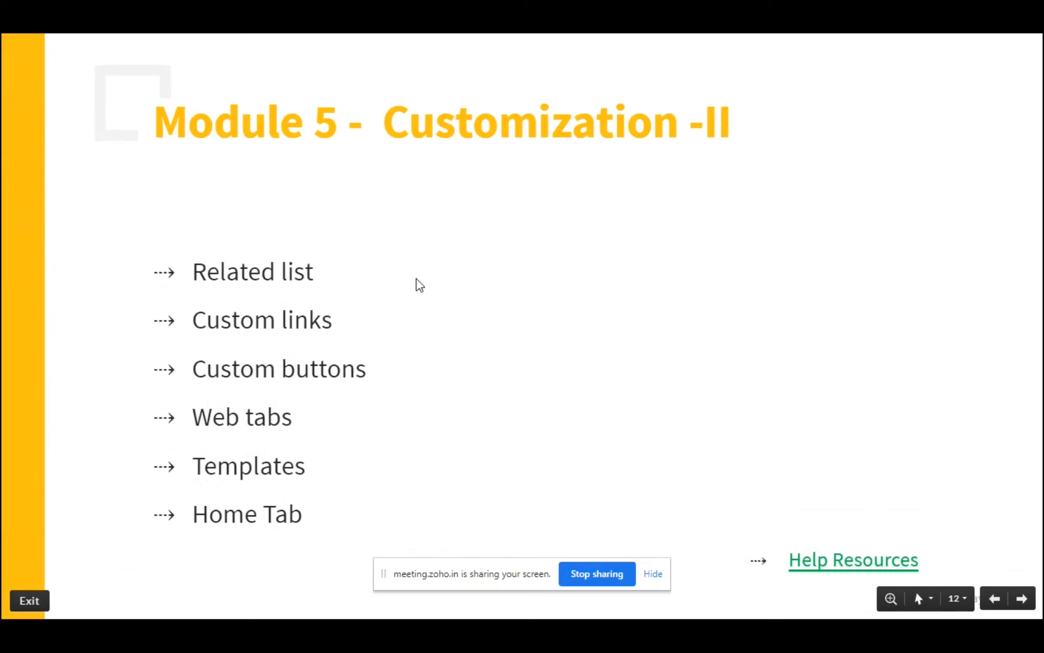
mouse_move(515, 36)
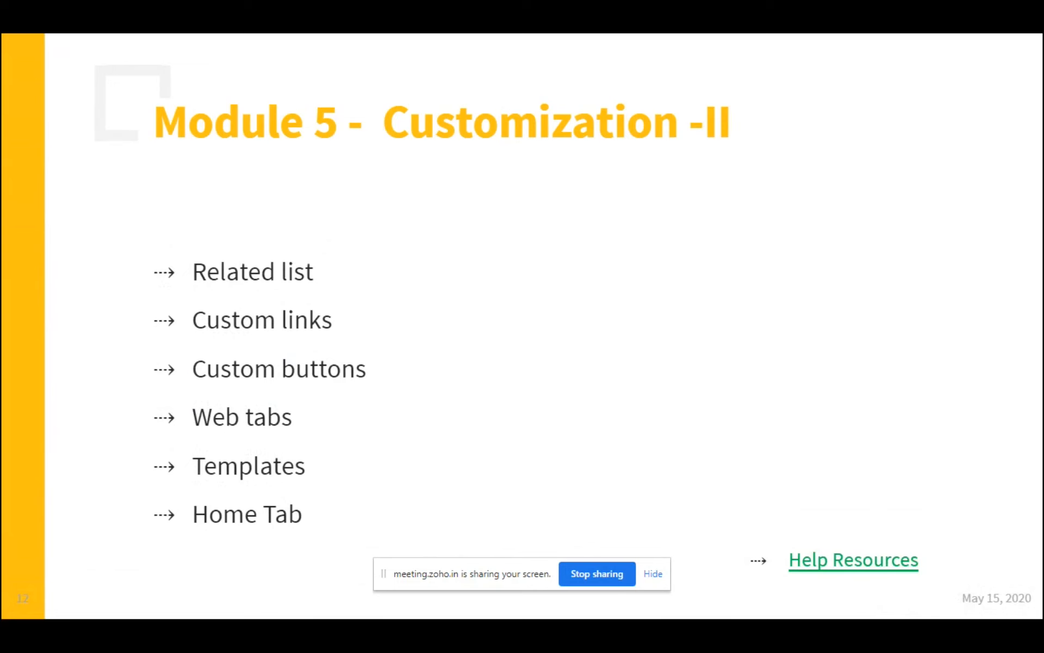
key(alt+Tab)
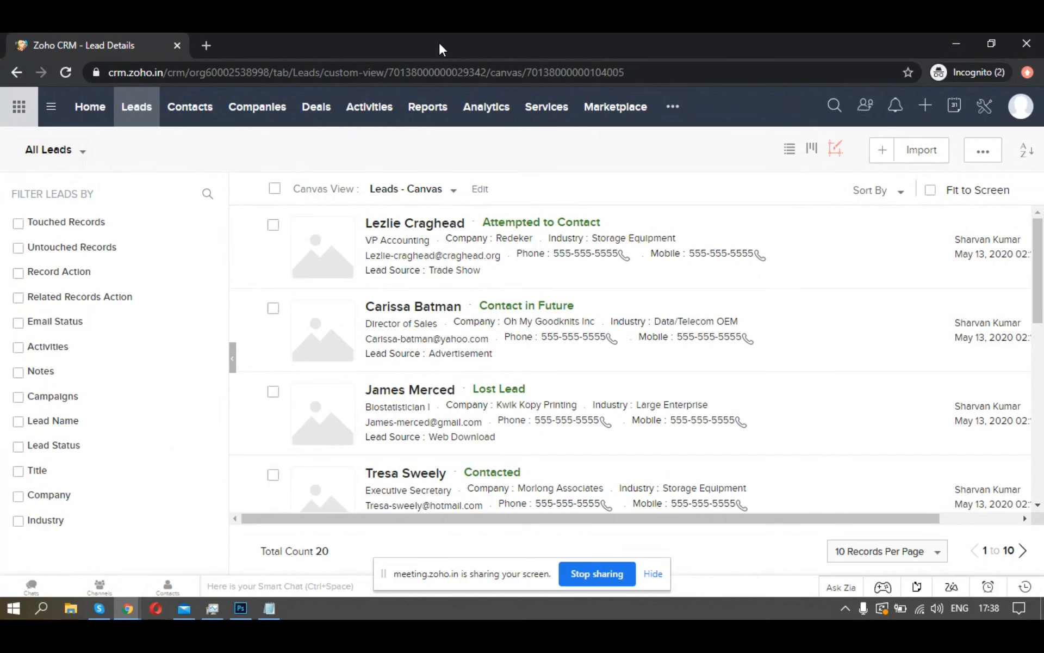
click(423, 224)
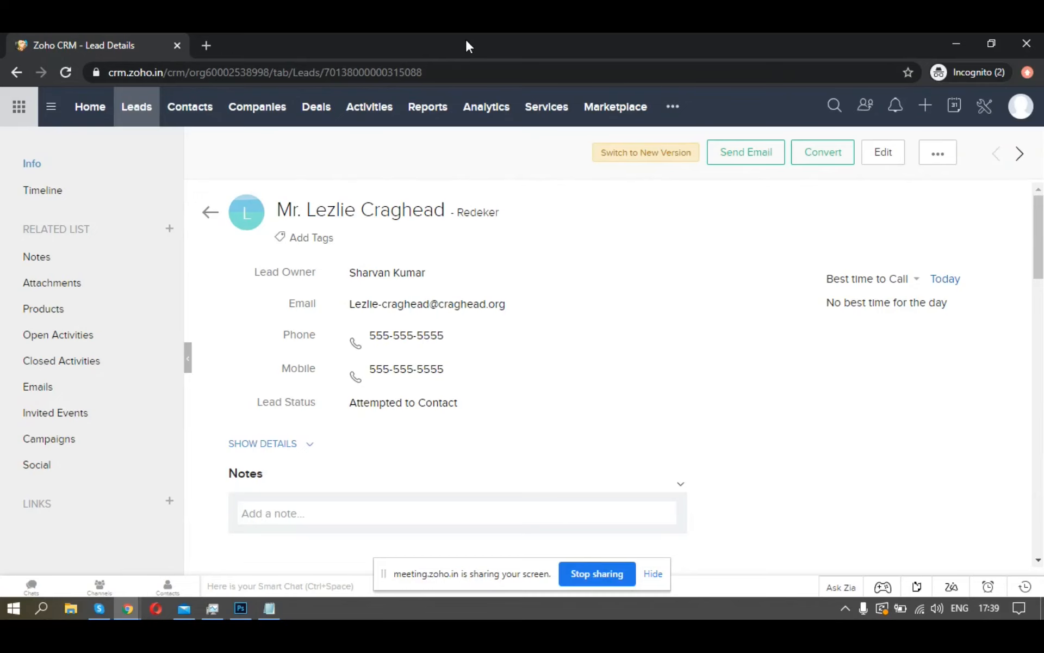
- Review the Customization -II slide topics in the presentation alongside the open lead record, ending back in Zoho CRM
key(alt+Tab)
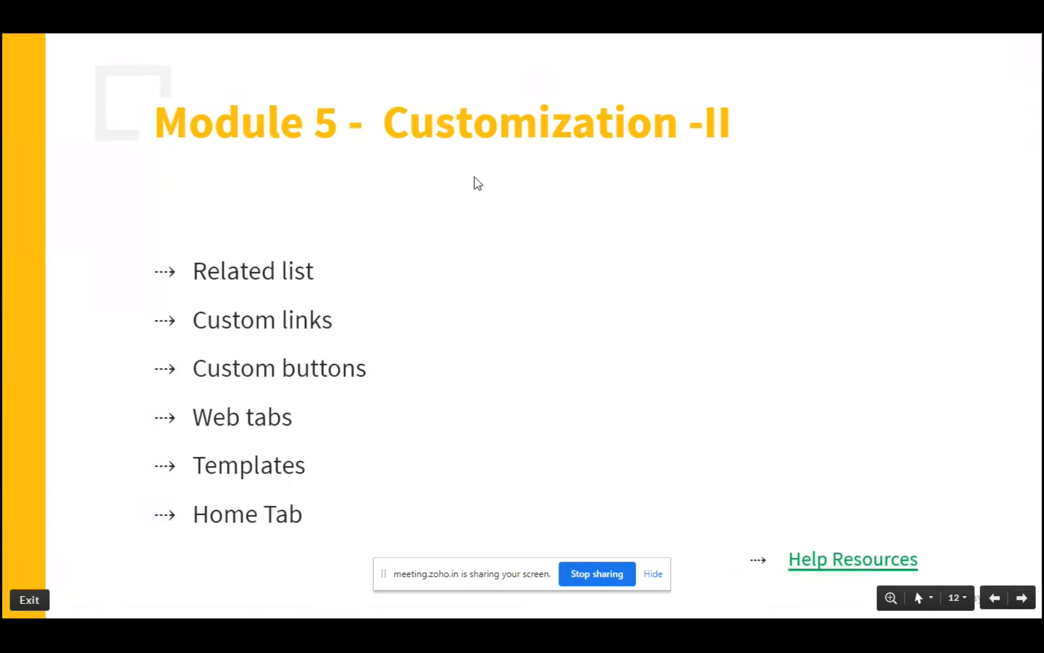
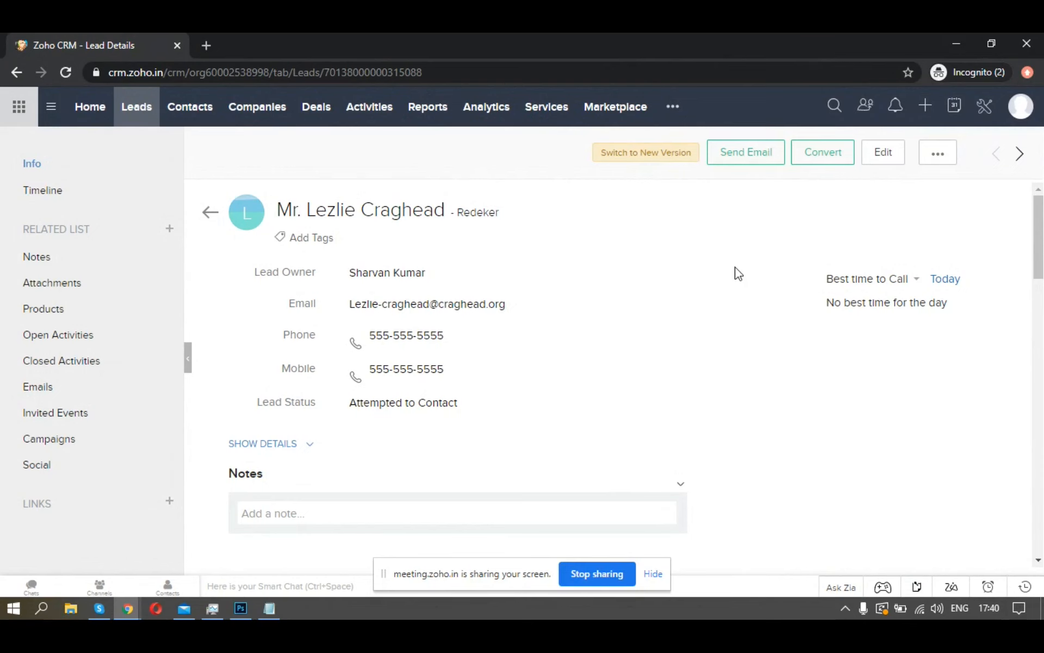
key(alt+Tab)
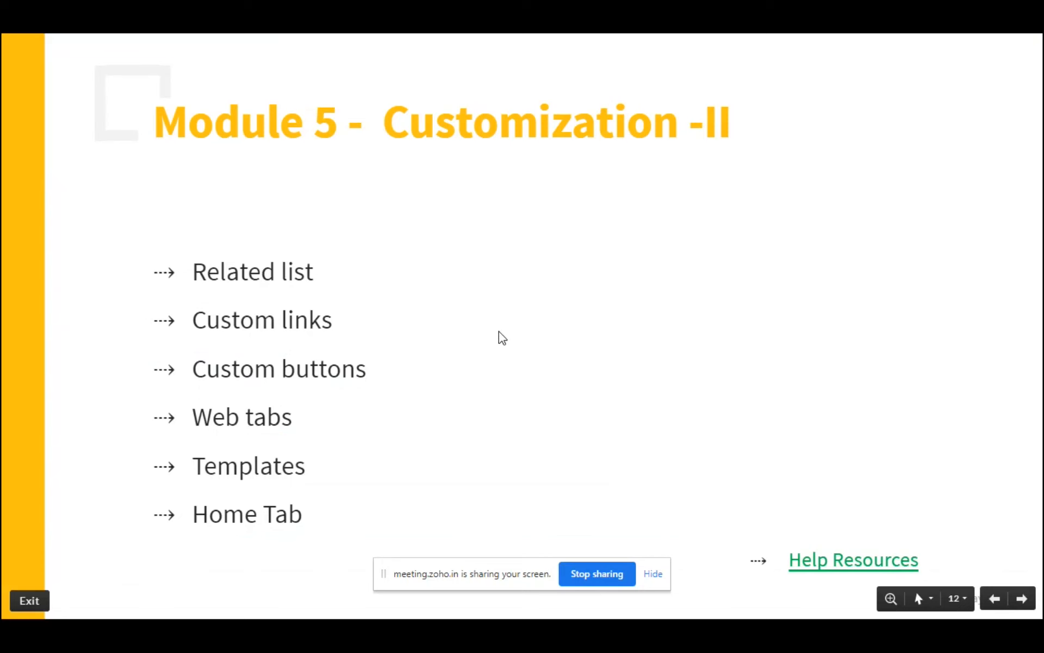
key(alt+Tab)
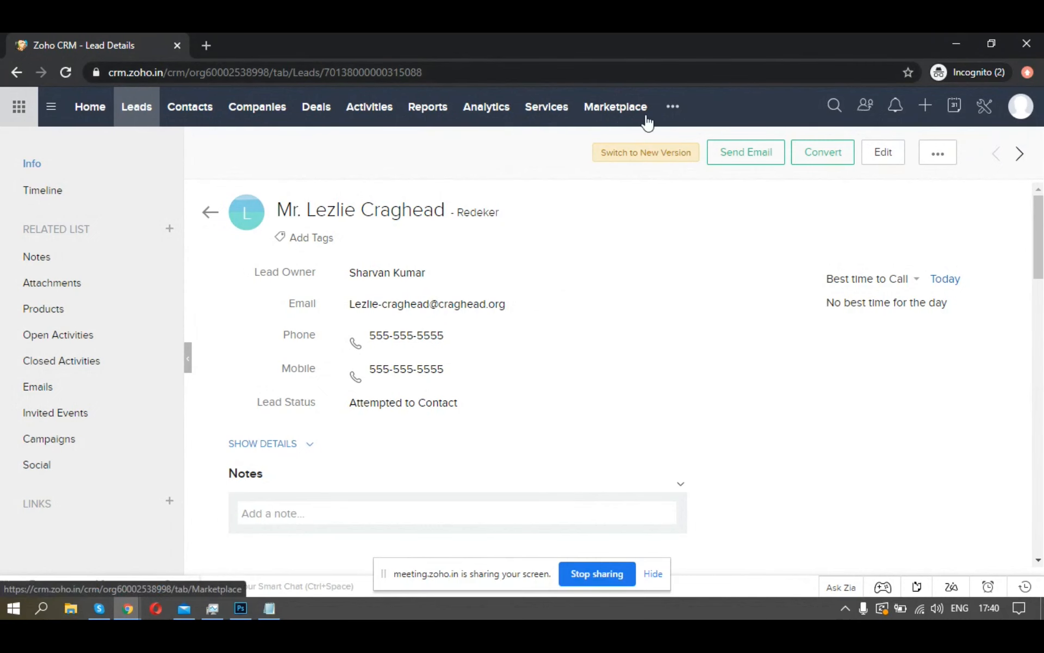
key(alt+Tab)
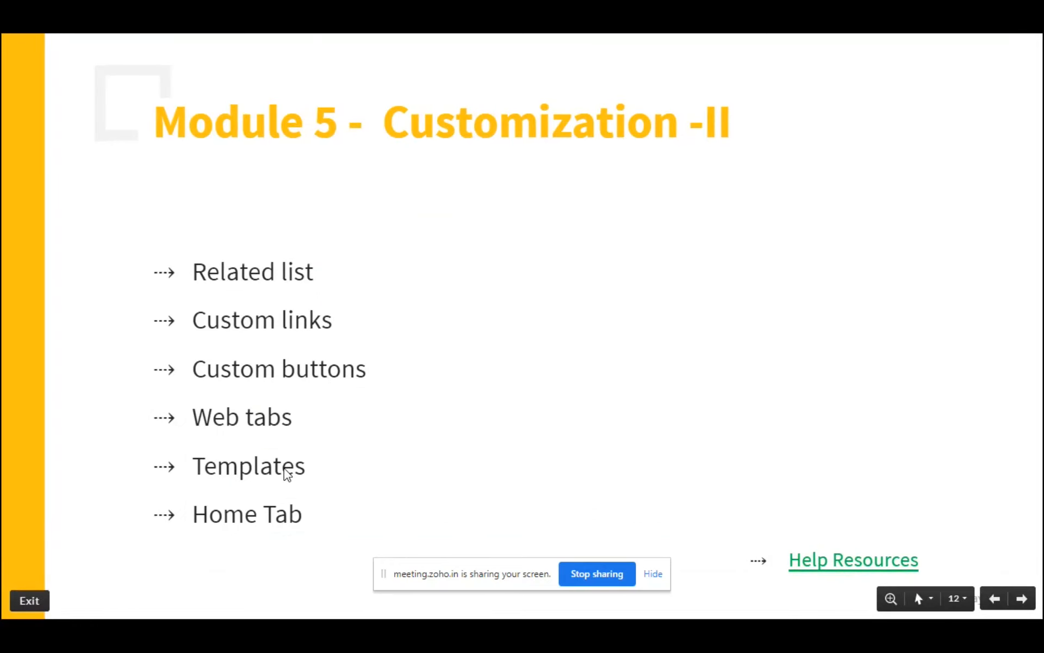
key(alt+Tab)
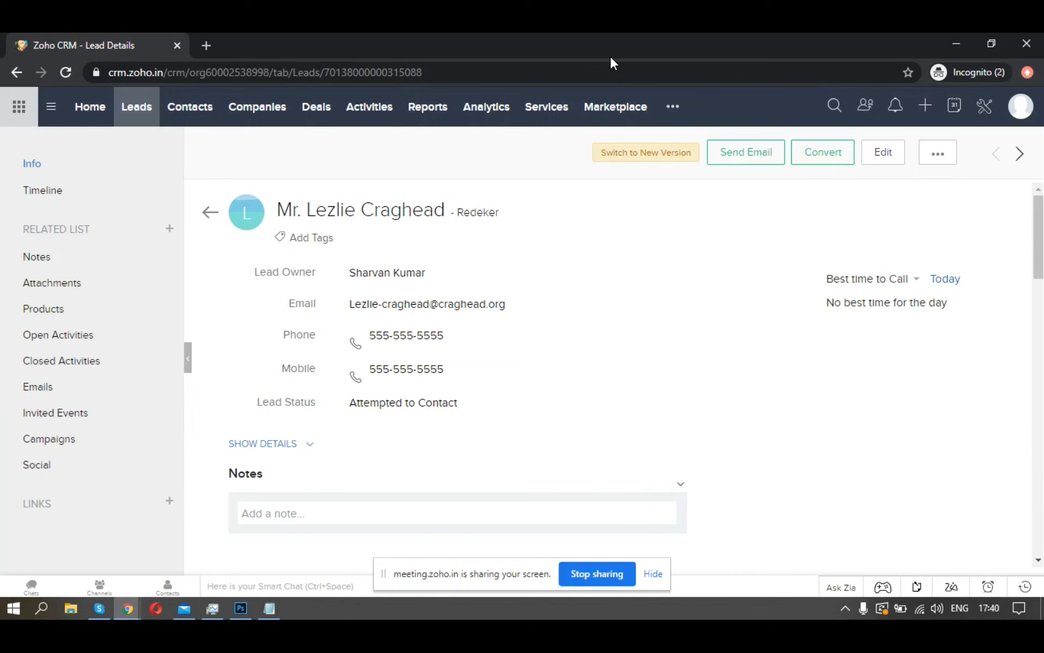
- Open the Templates page in Setup, read through the Big Deal Alert email template preview, and close it
click(986, 110)
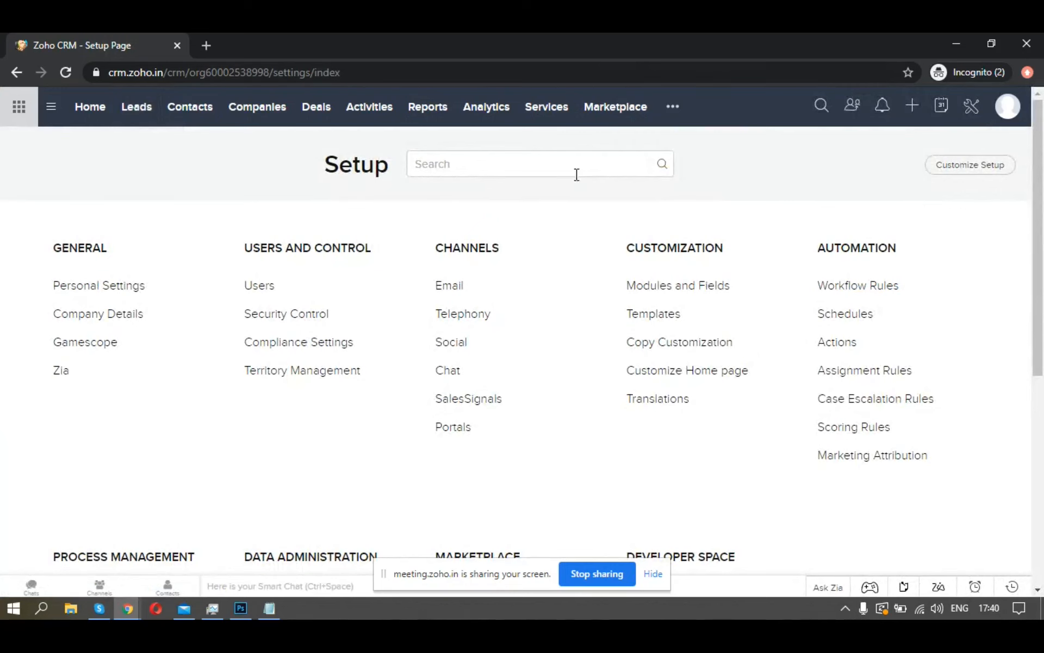
click(635, 320)
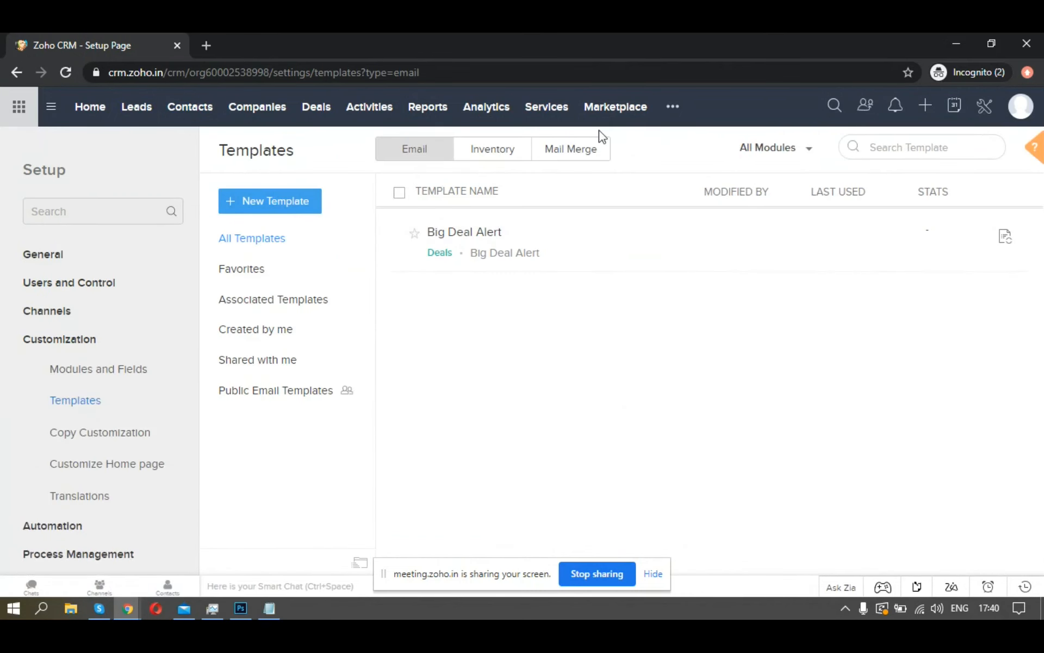
click(495, 236)
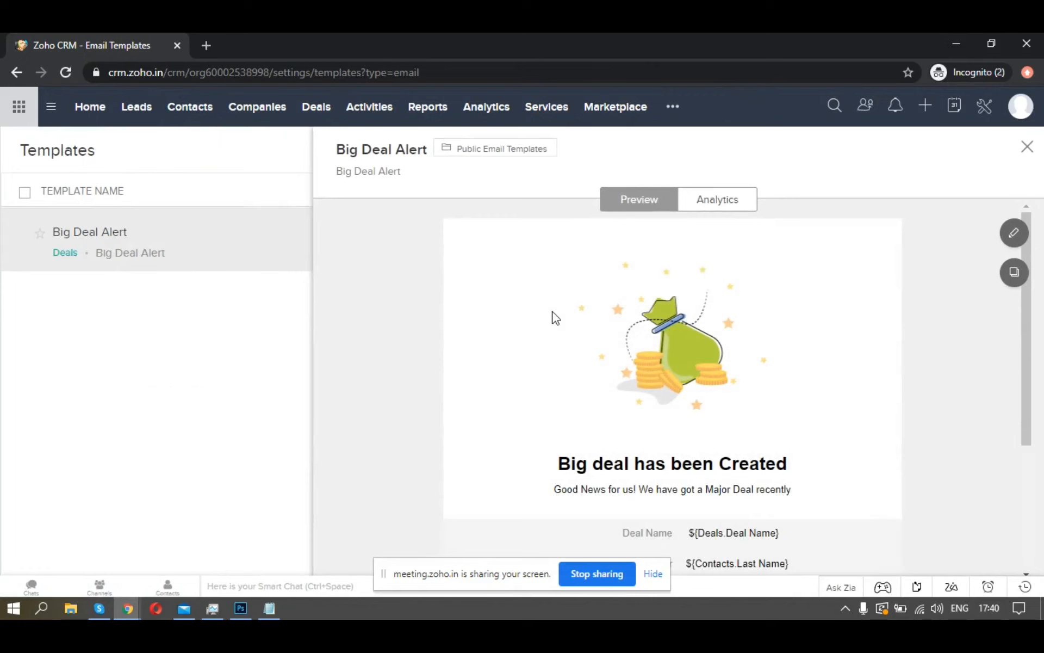
scroll(554, 317, down, 2)
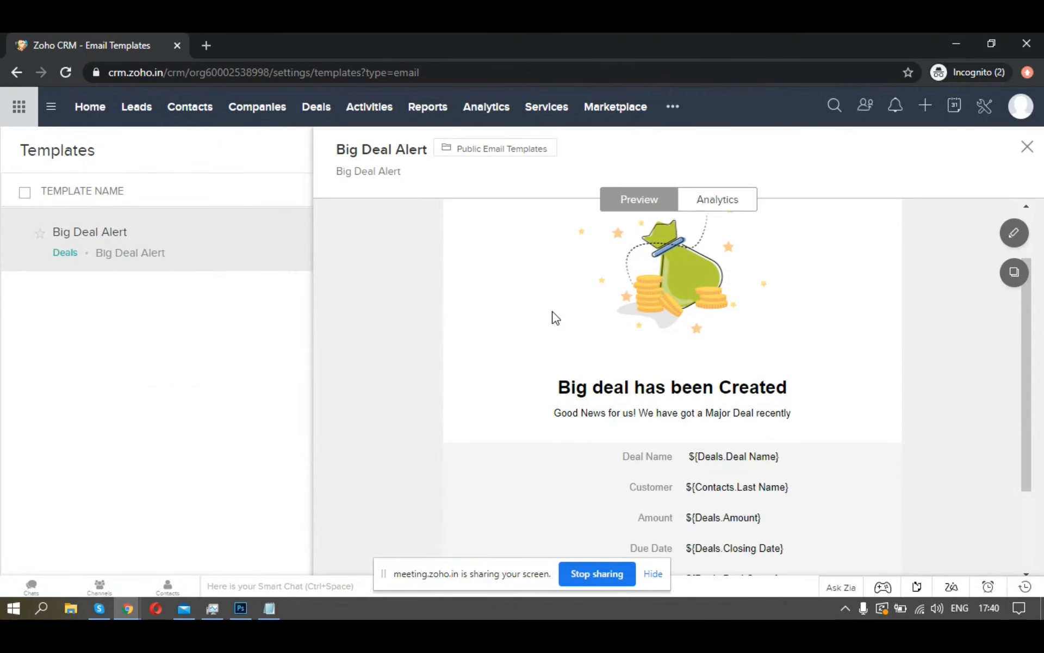
scroll(555, 317, down, 3)
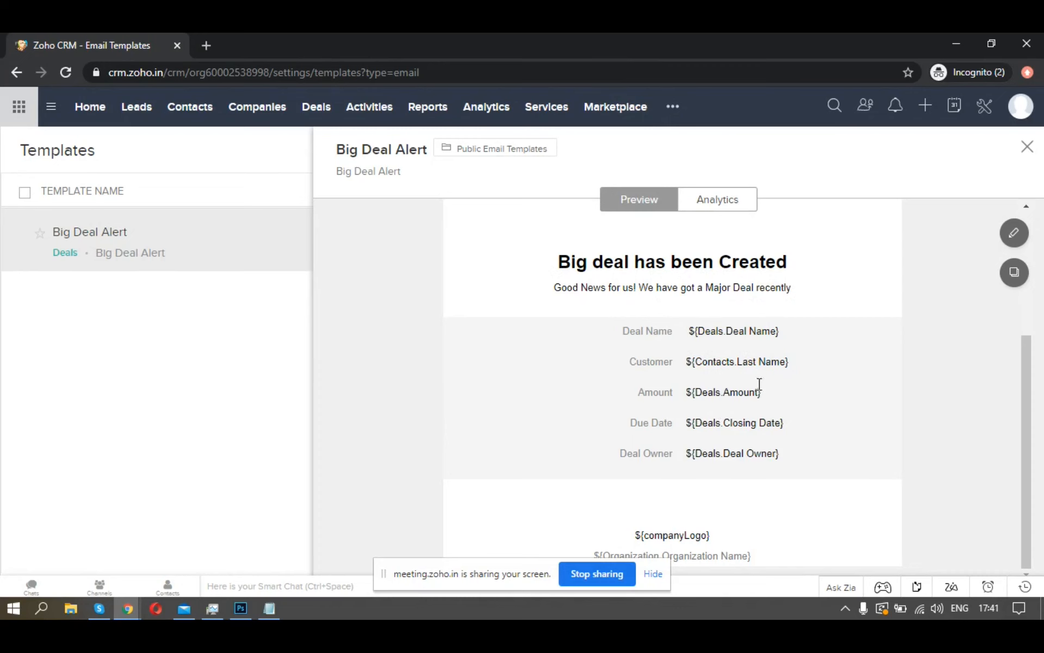
click(1026, 146)
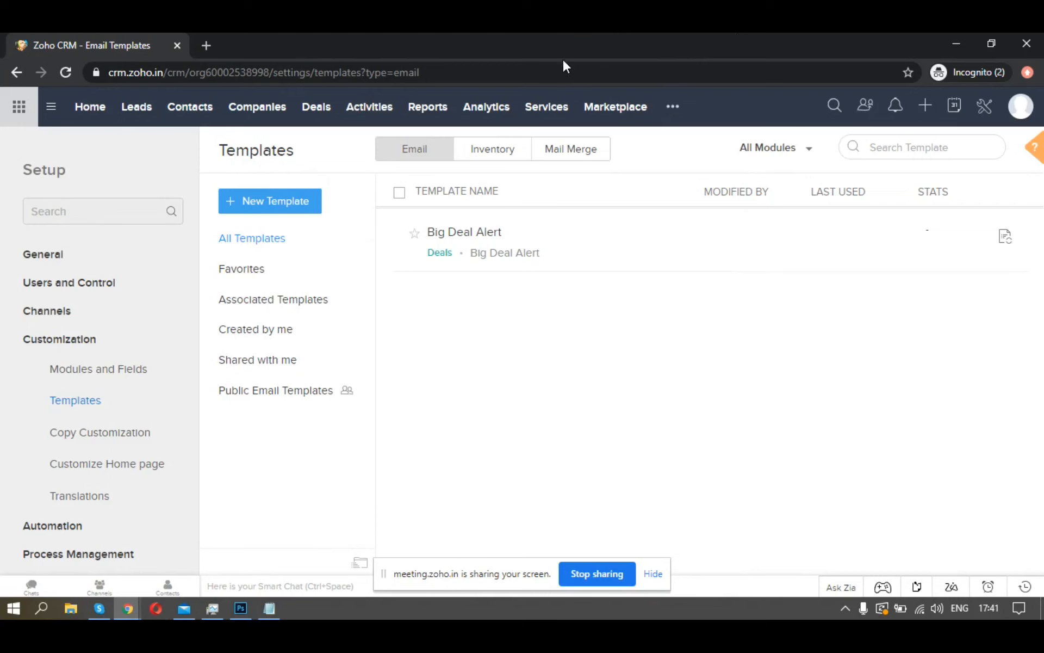
- View the Inventory and Mail Merge templates, check the Customization -II slide in the presentation, and return to Zoho CRM
click(493, 155)
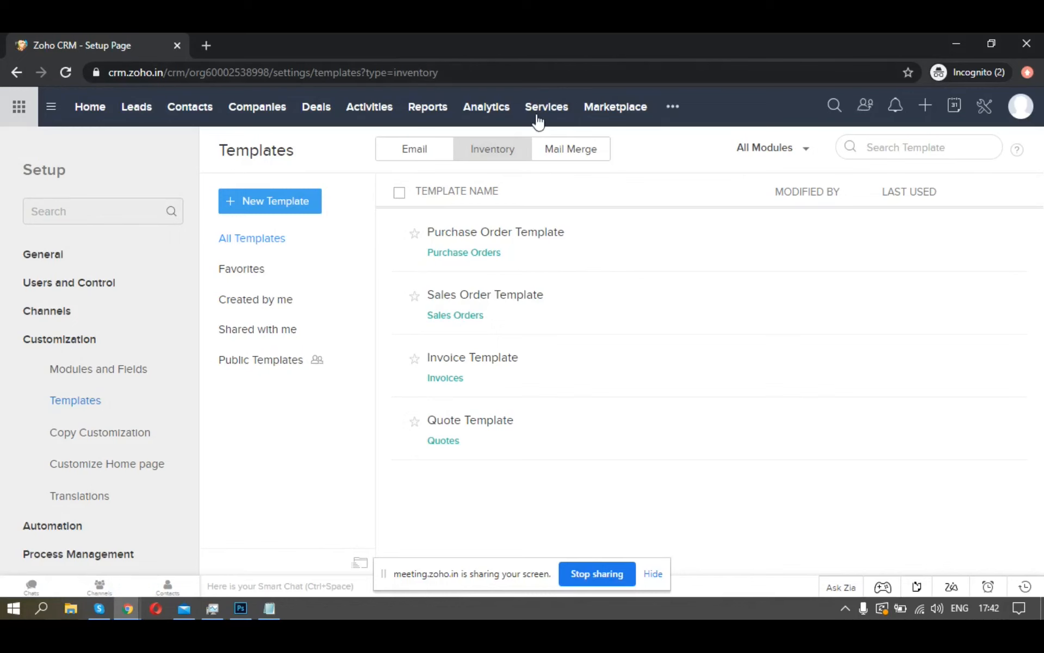
click(549, 153)
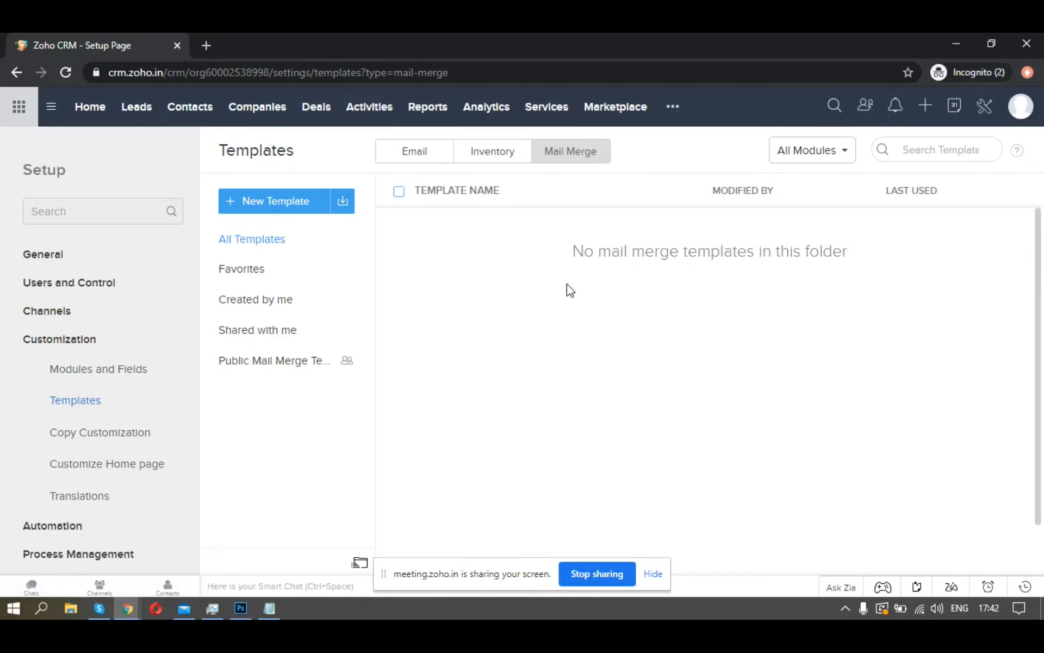
key(alt+Tab)
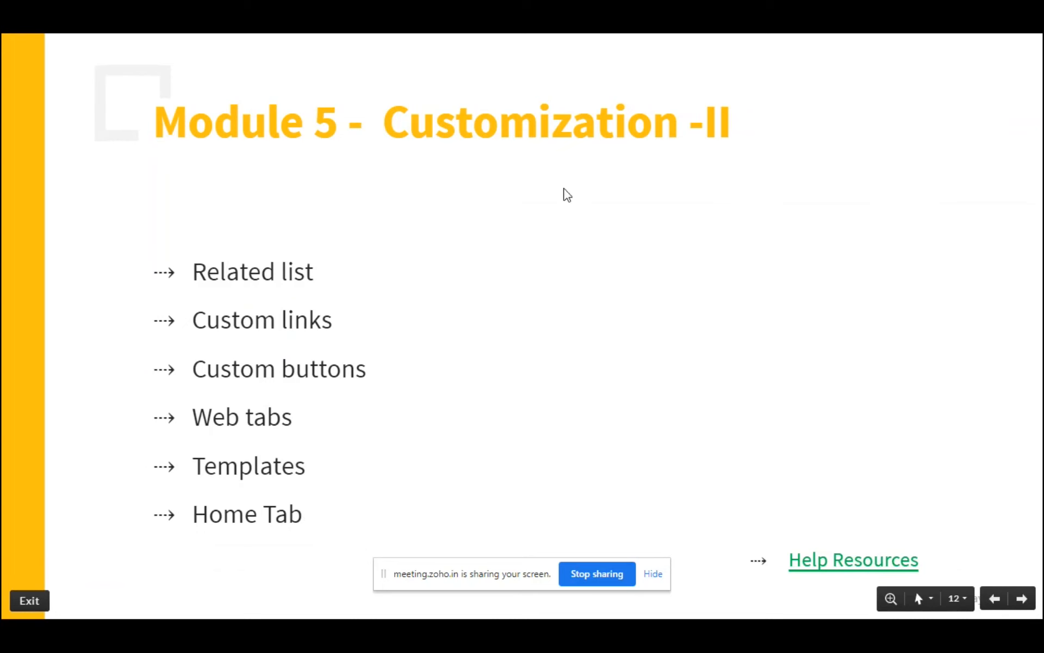
key(alt+Tab)
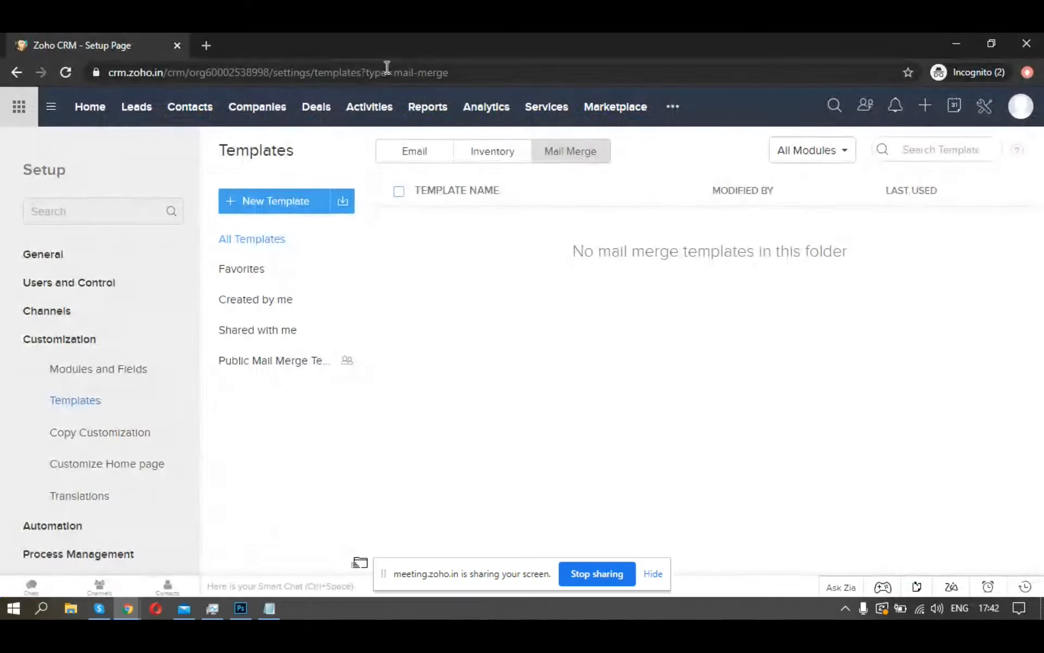